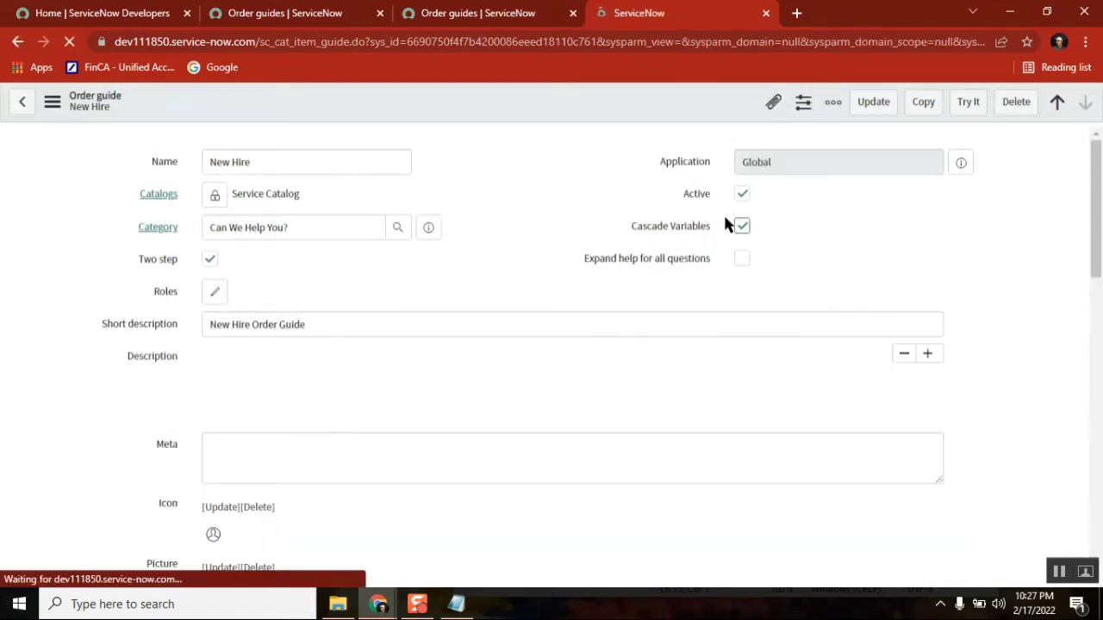
Preview the New Hire order guide from a duplicate browser tab and examine its Hiring Manager question
right_click(670, 12)
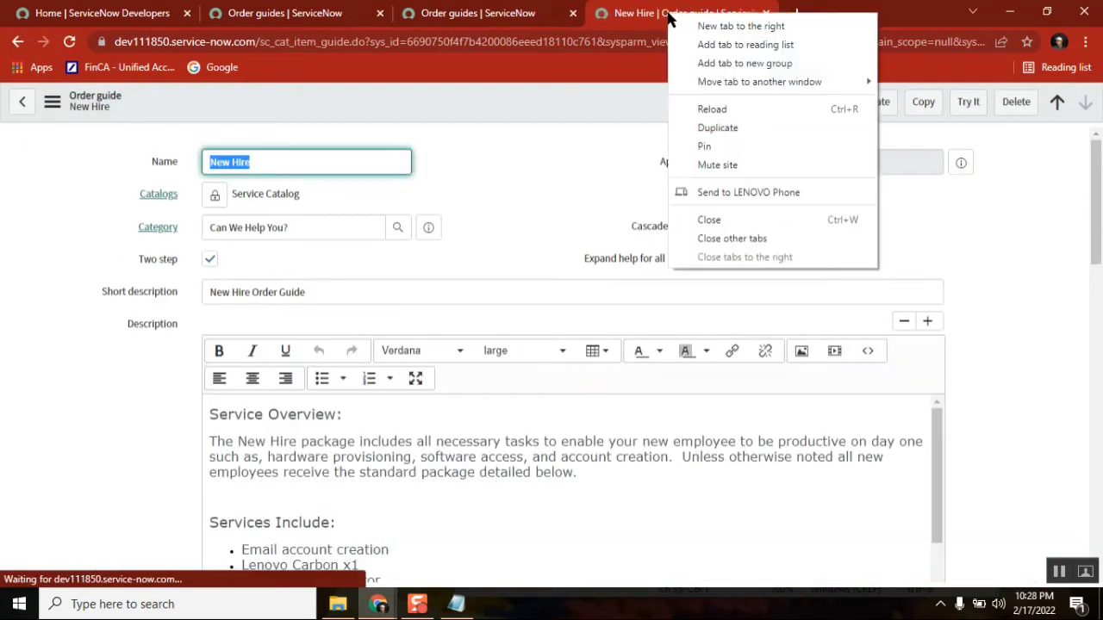
click(717, 128)
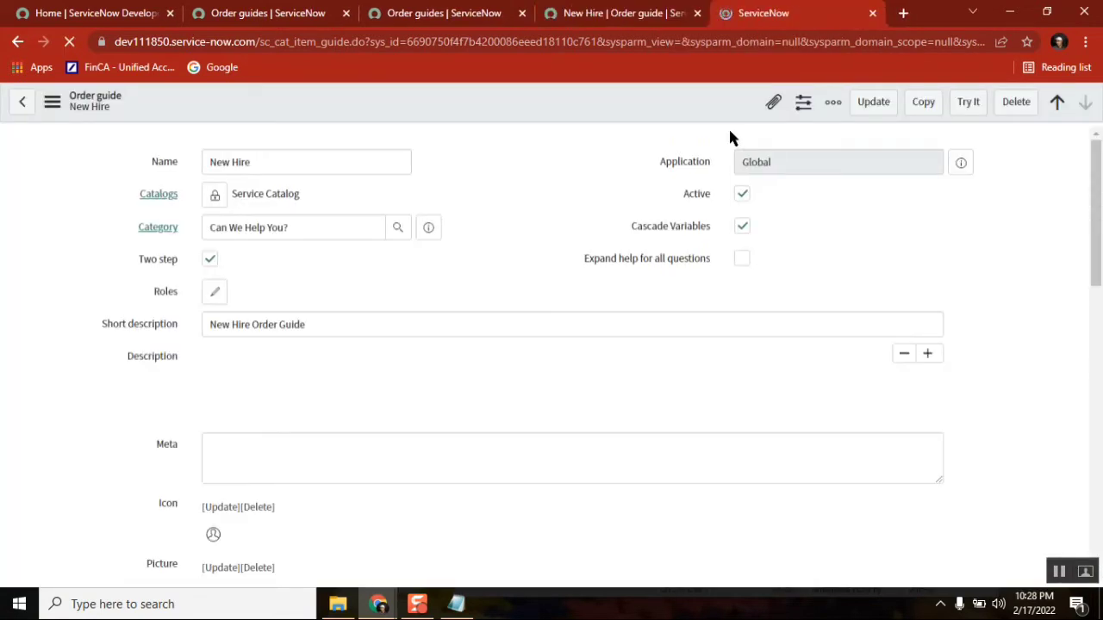
click(967, 104)
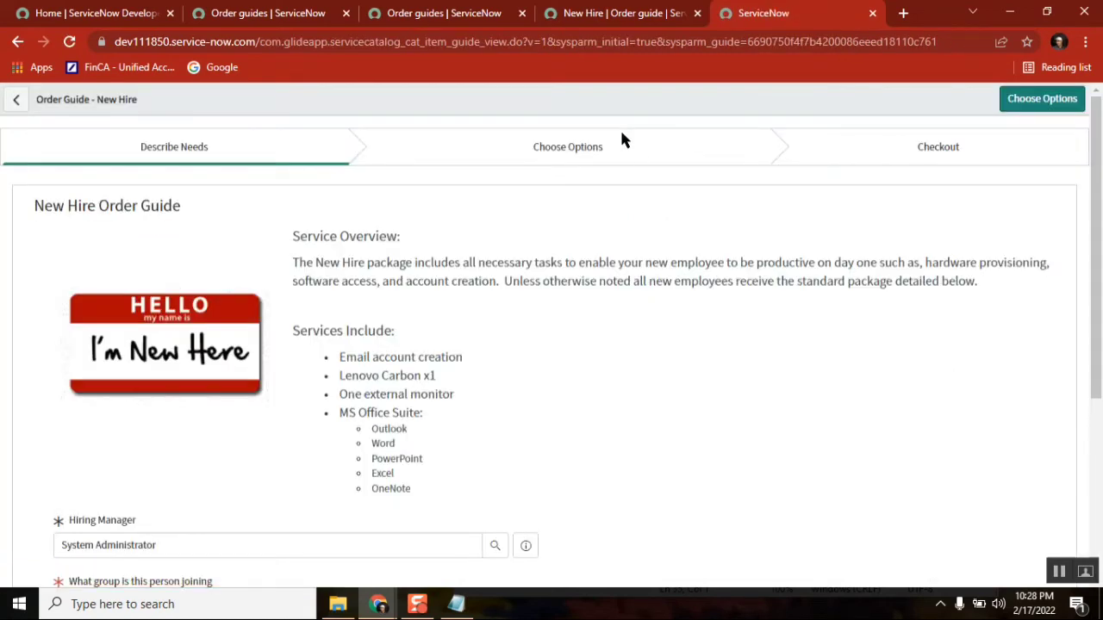
scroll(1101, 269, down, 3)
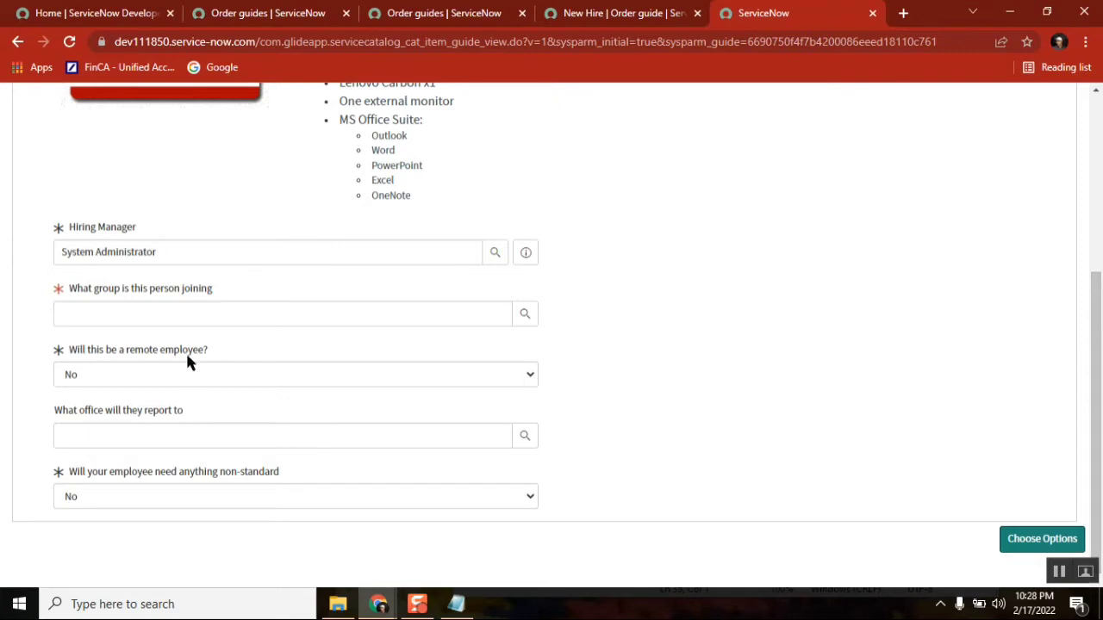
drag(139, 226, 73, 227)
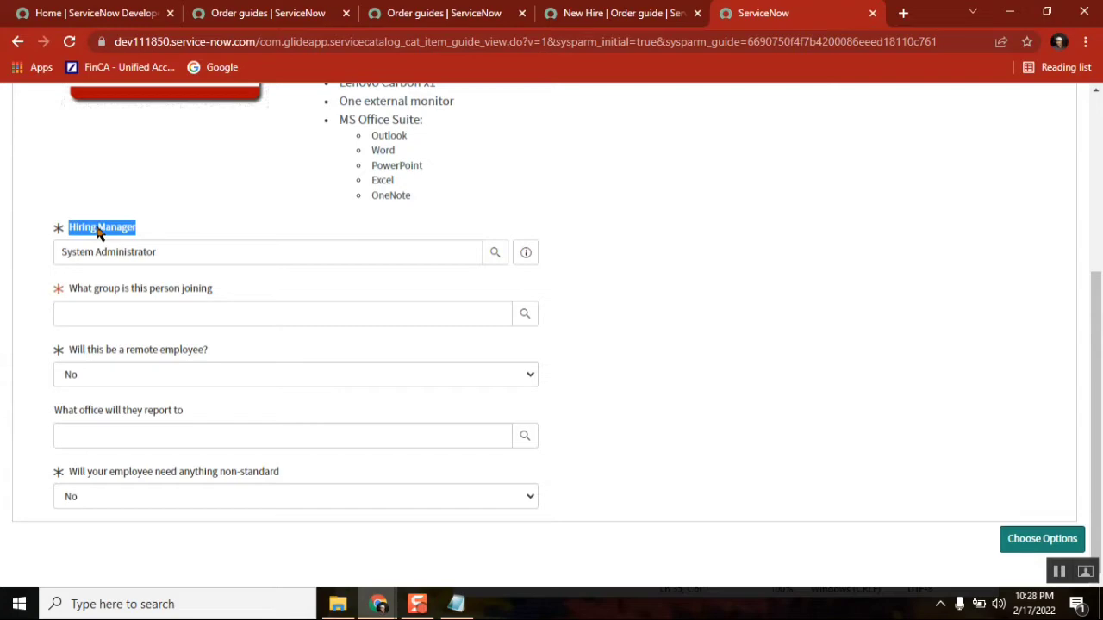
Copy the hiring_manager variable's name and question from the New Hire order guide into the Notepad notes under Rule Base
click(608, 10)
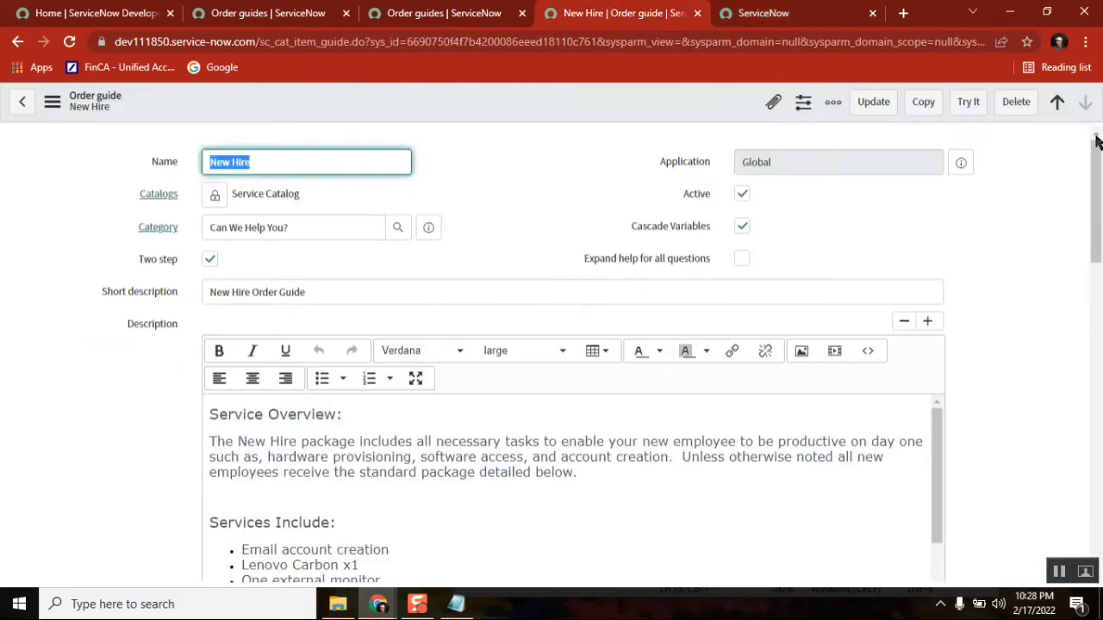
drag(1097, 199, 1098, 481)
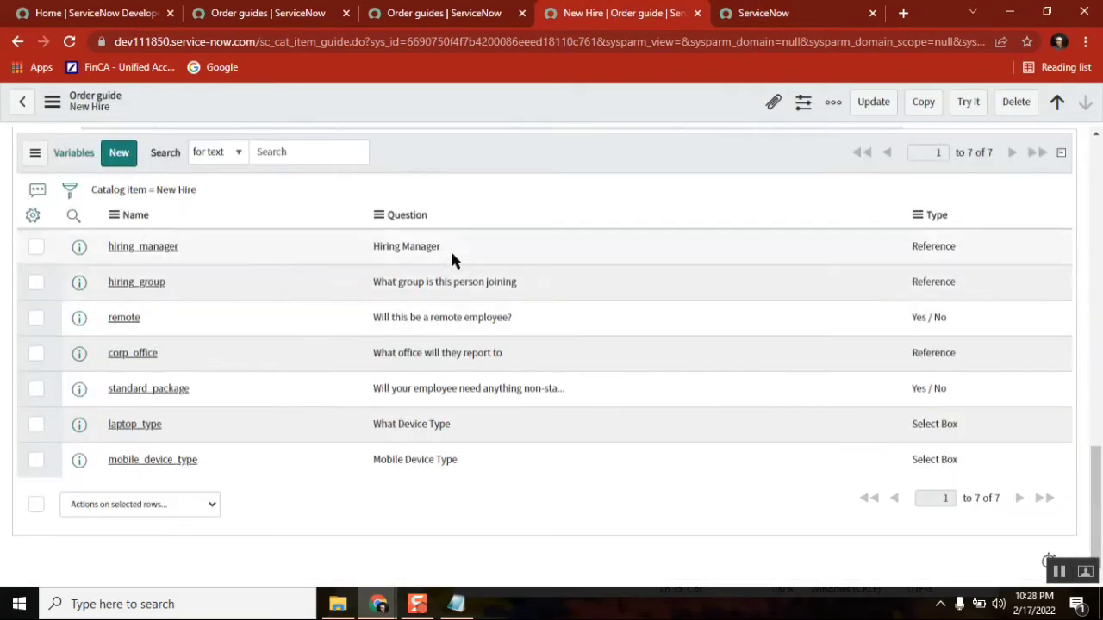
drag(449, 256, 107, 250)
key(ctrl+c)
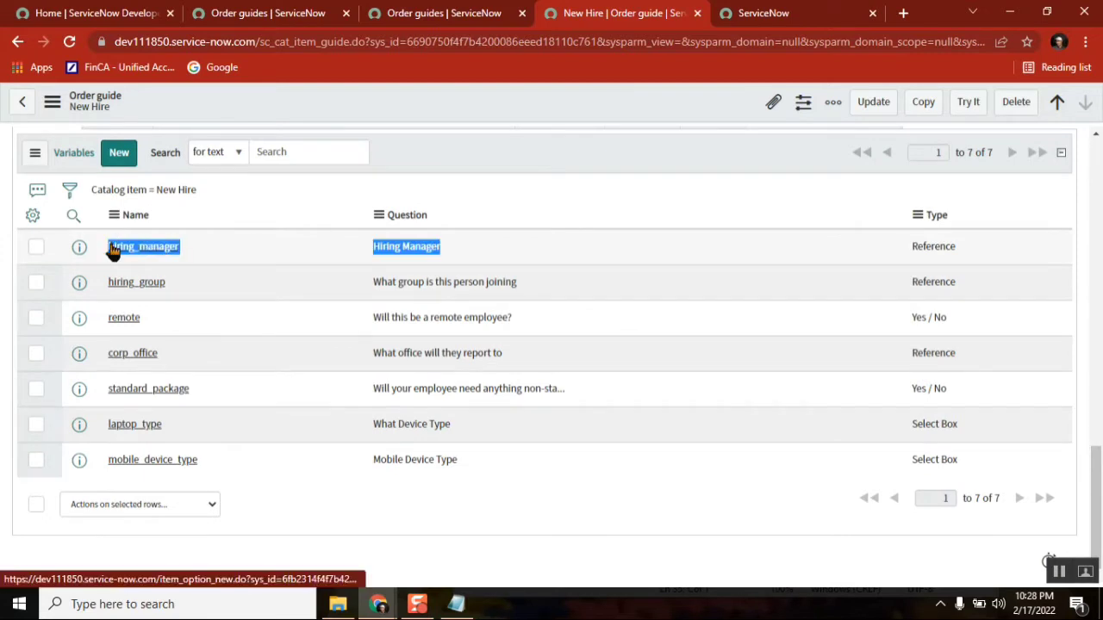
click(457, 604)
key(ctrl+v)
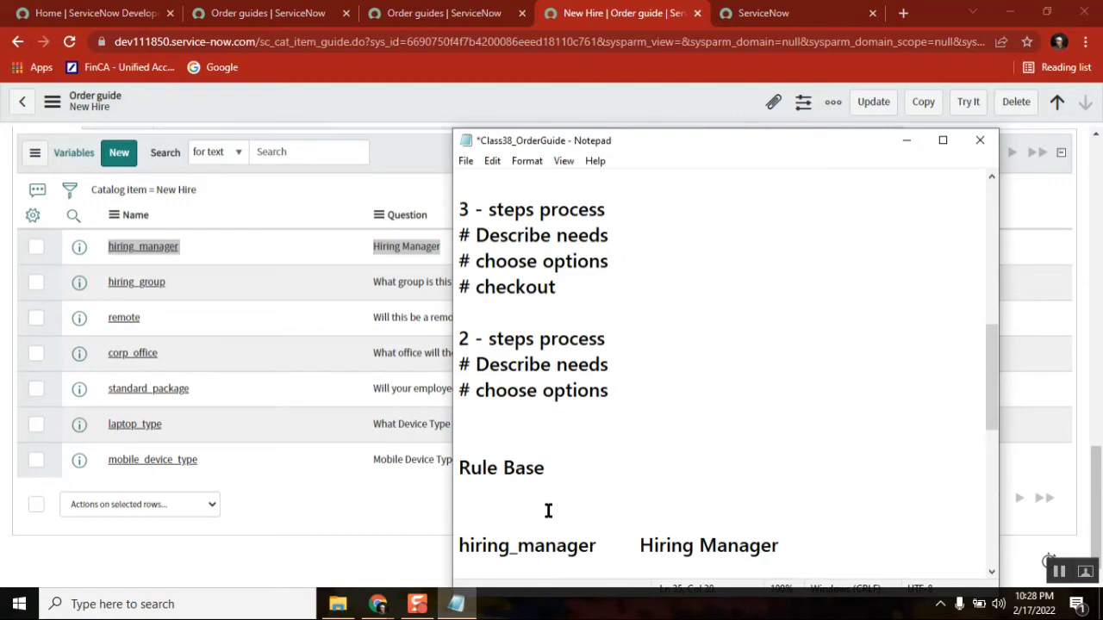
key(Return)
key(Return)
key(Return)
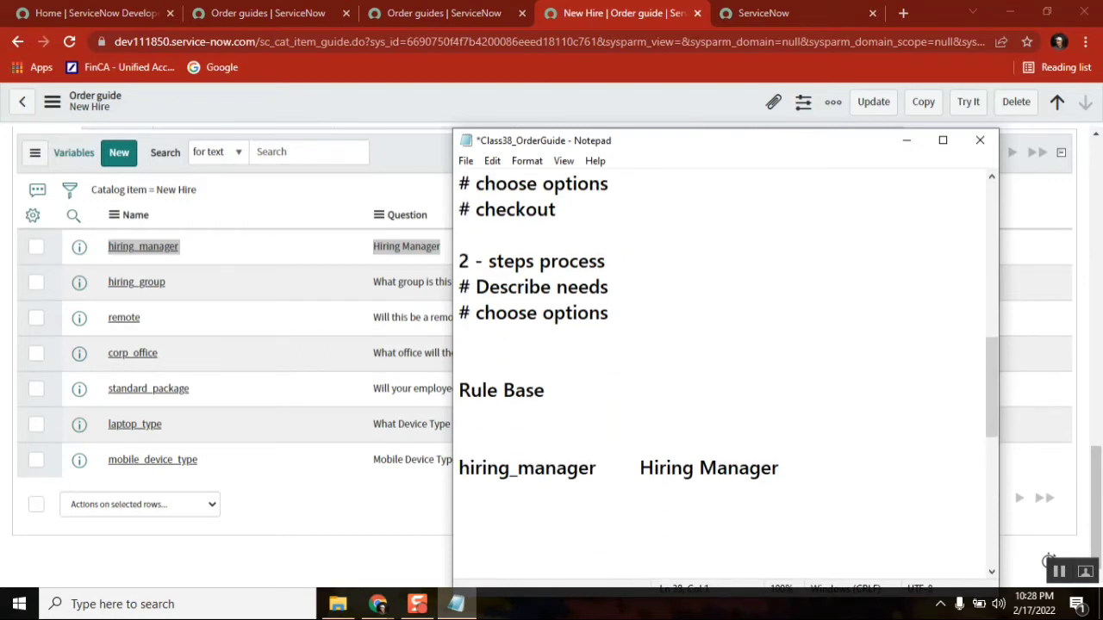
Open the iPhone 6s item from the New Hire rule base in a separate browser tab and show its variables
click(333, 555)
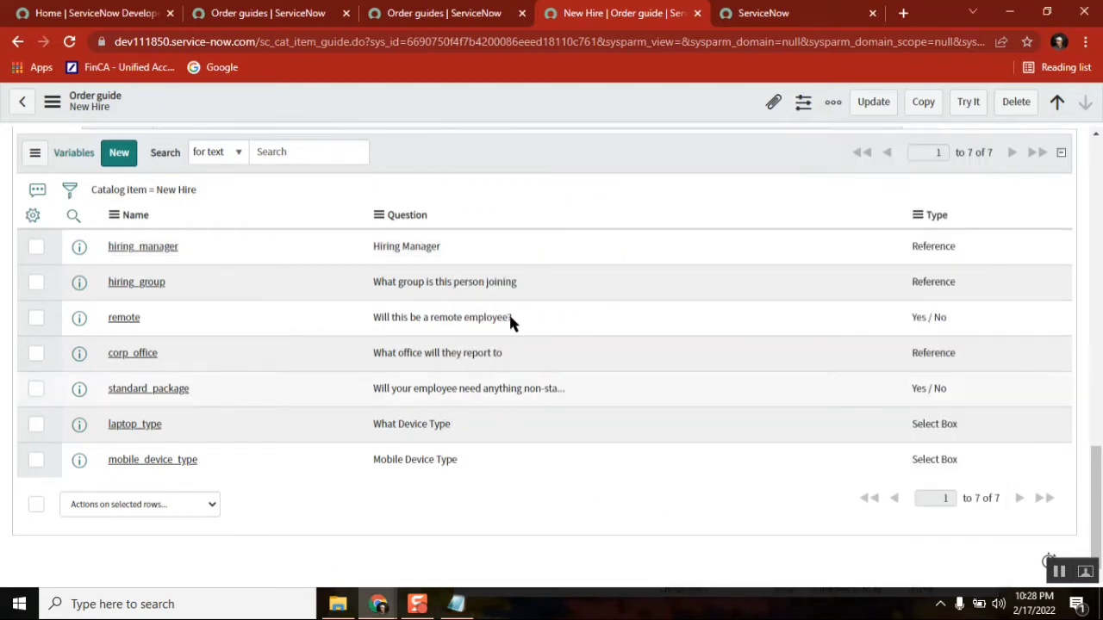
drag(1091, 463, 1090, 436)
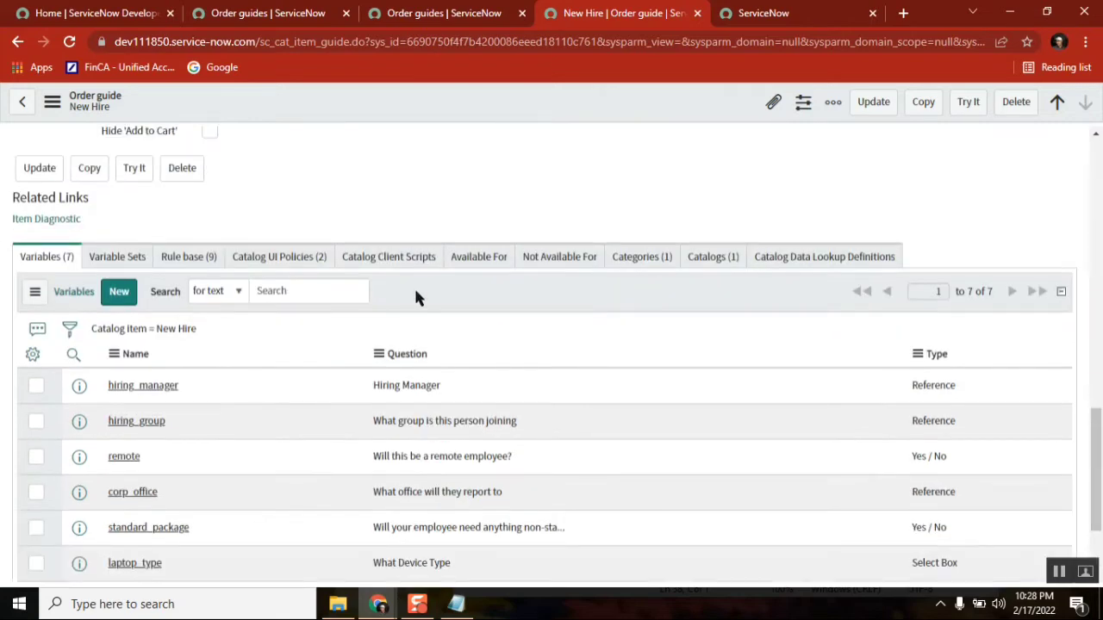
click(194, 258)
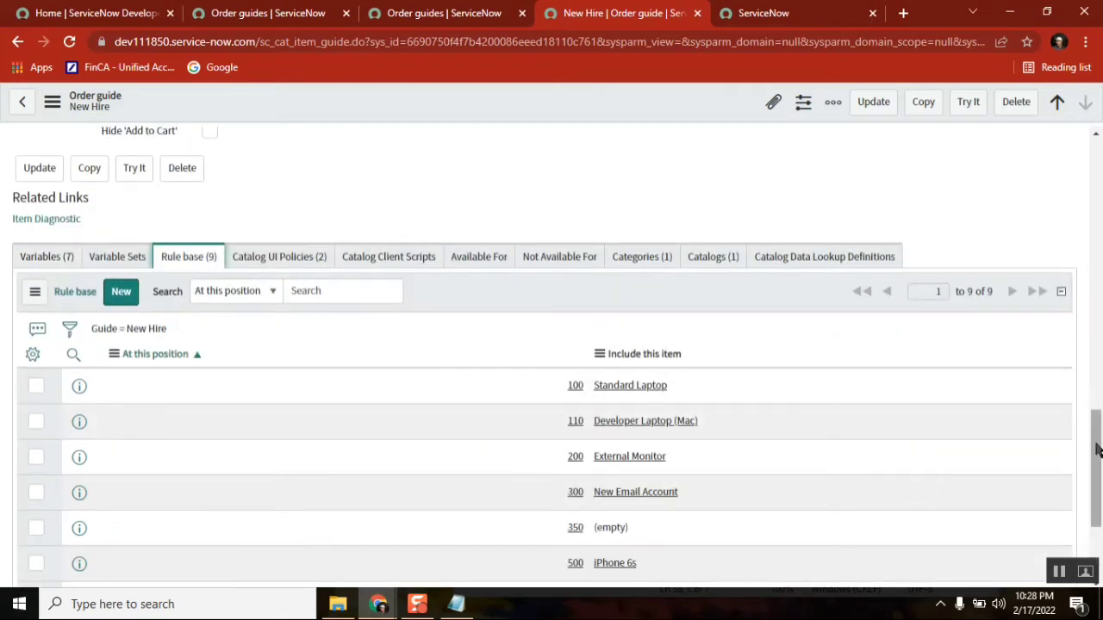
drag(1096, 448, 1091, 505)
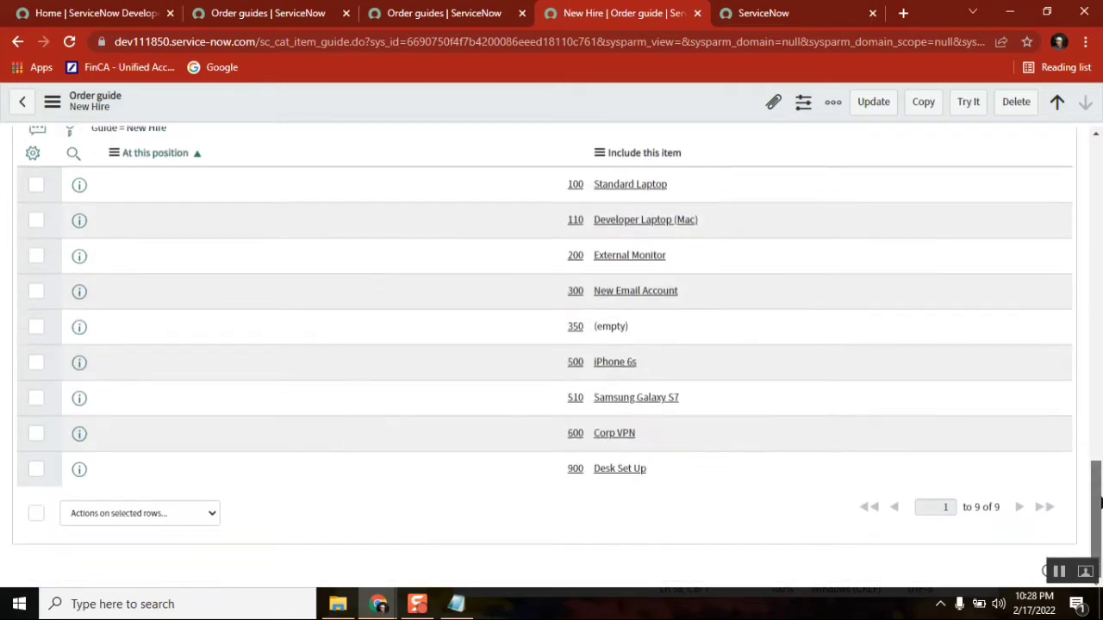
ctrl+click(617, 364)
click(788, 12)
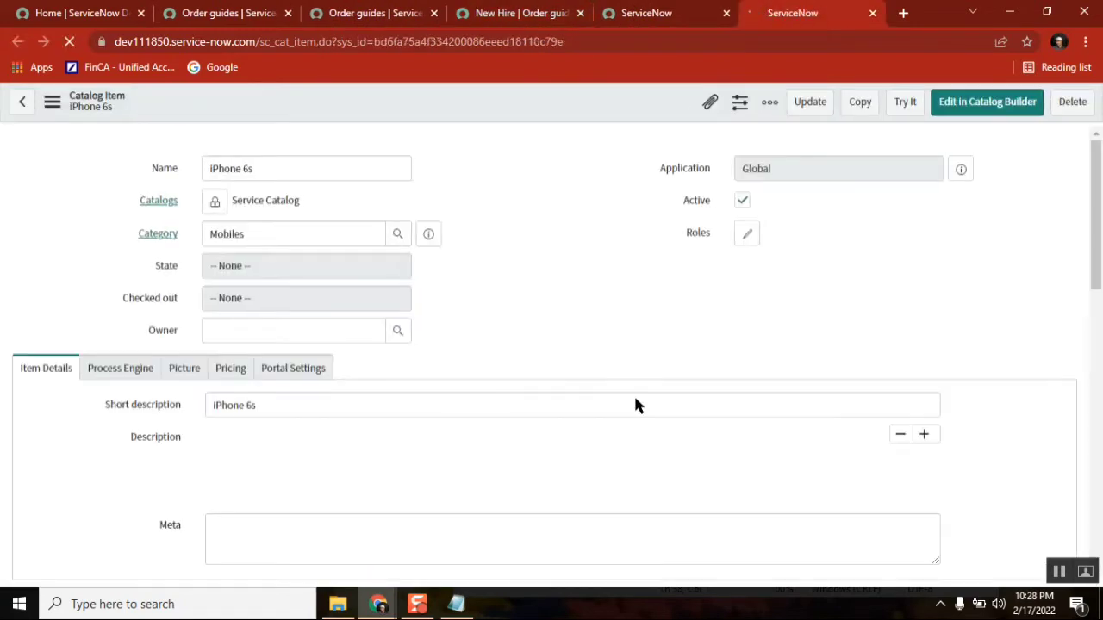
drag(1099, 164, 1099, 420)
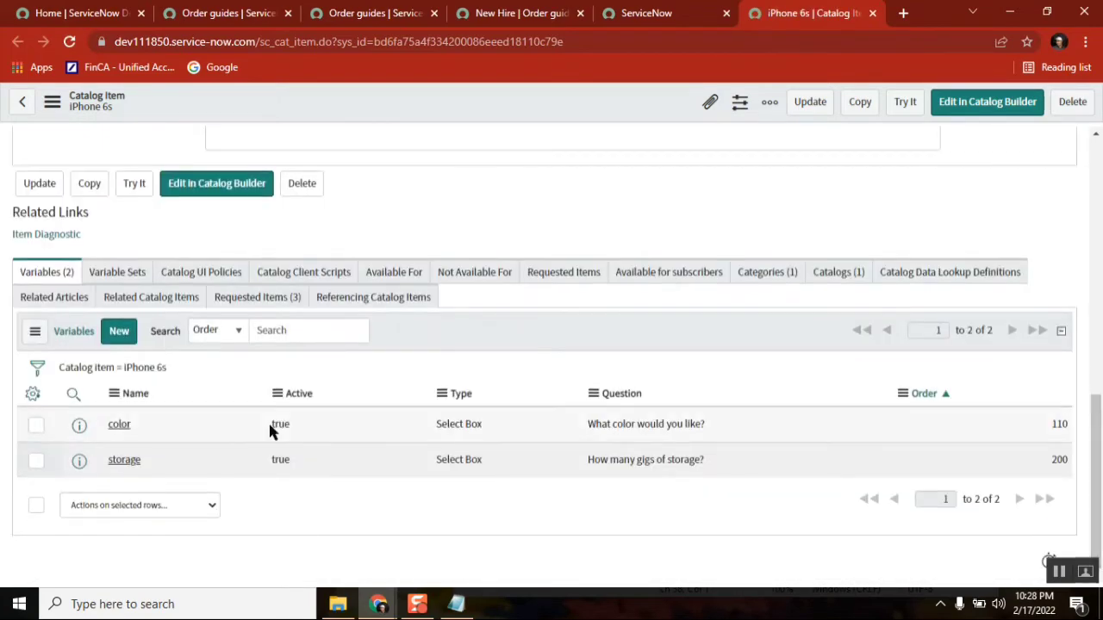
Start a new variable for the iPhone 6s item and enter Hiring Manager, copied from the Notepad notes, as its question
click(455, 604)
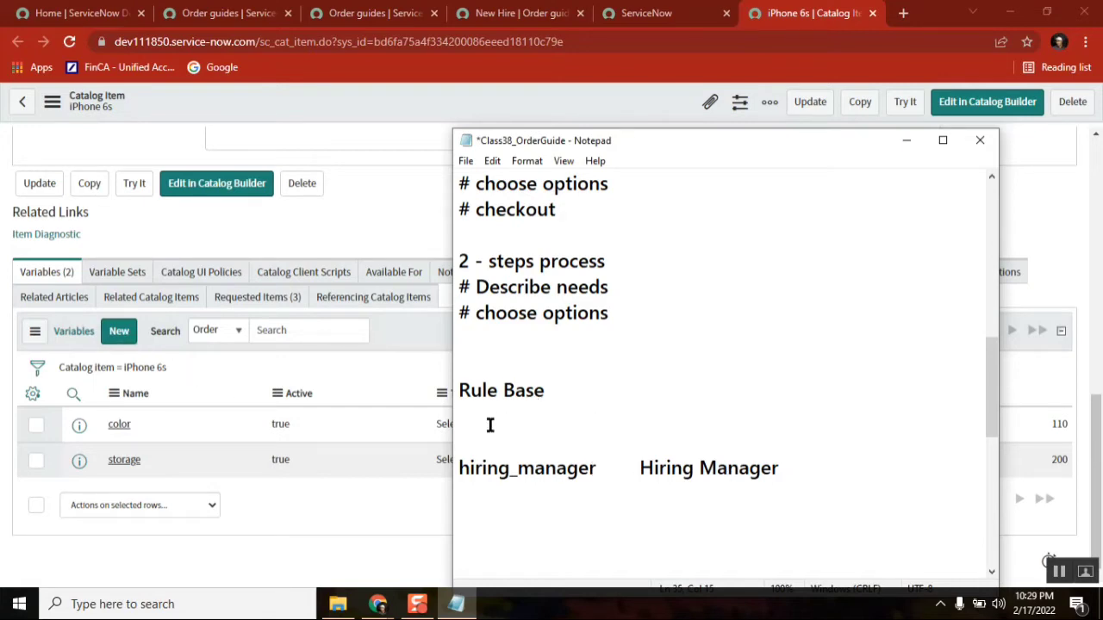
click(119, 332)
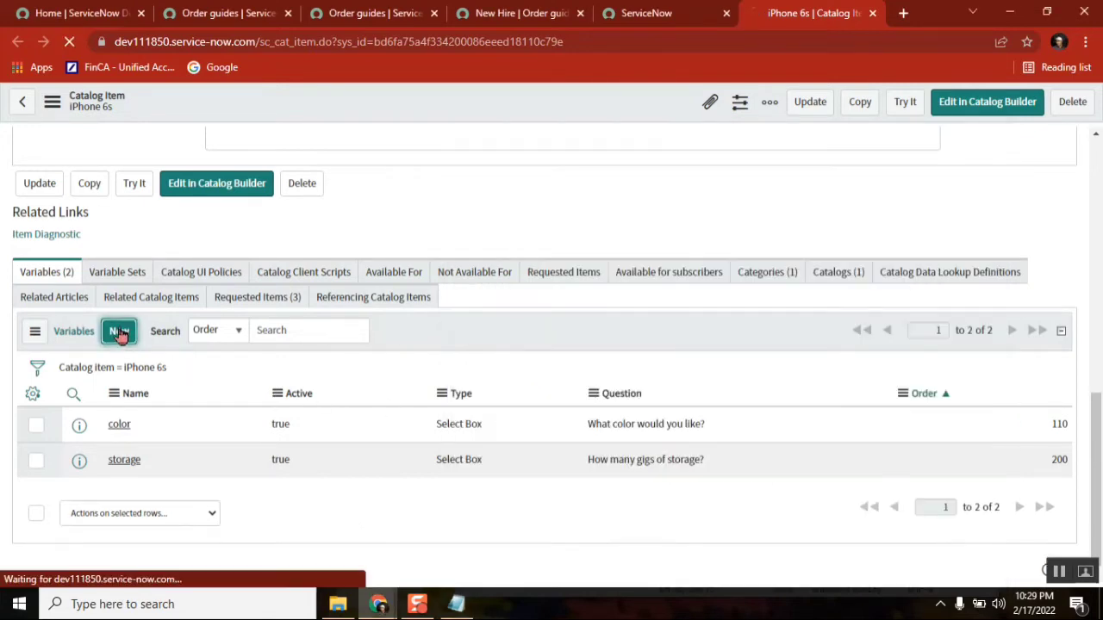
click(457, 608)
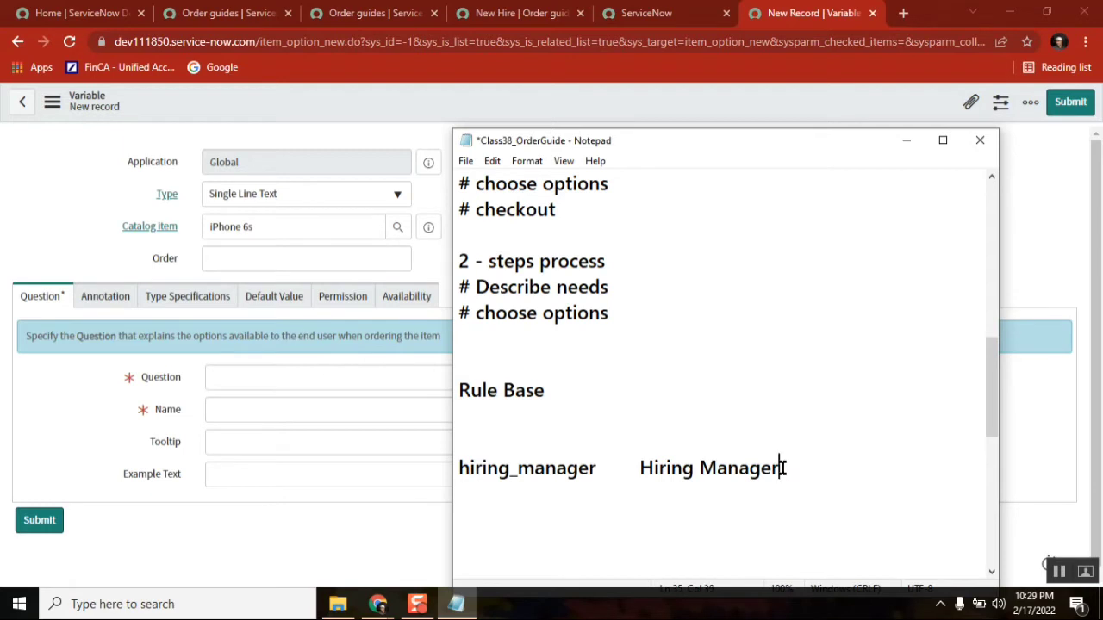
drag(785, 467, 641, 465)
key(ctrl+c)
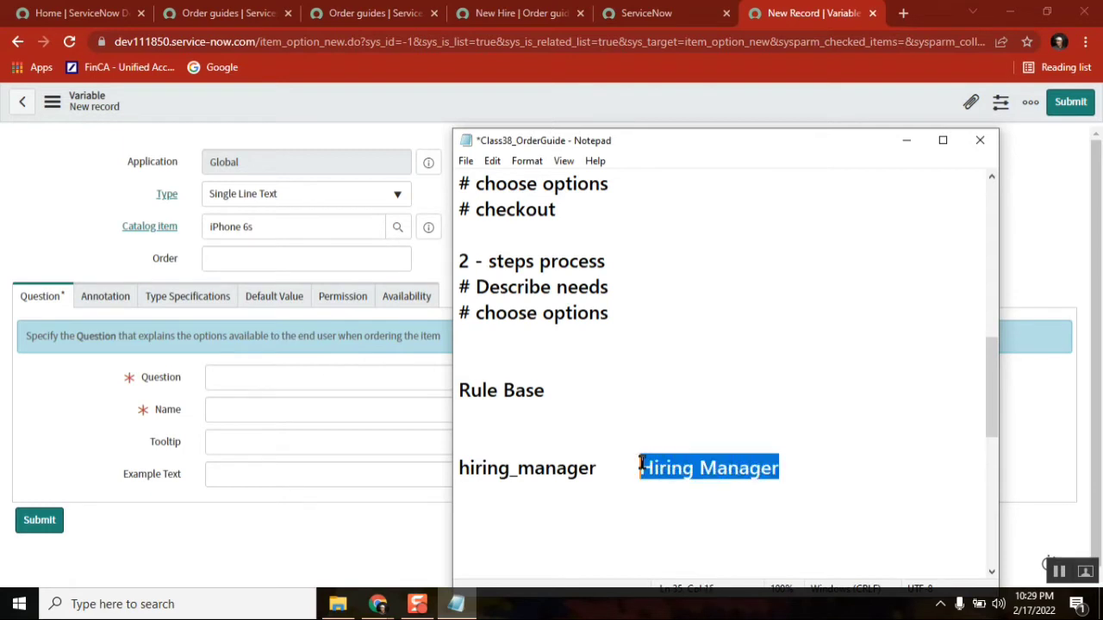
click(254, 425)
click(249, 387)
key(ctrl+v)
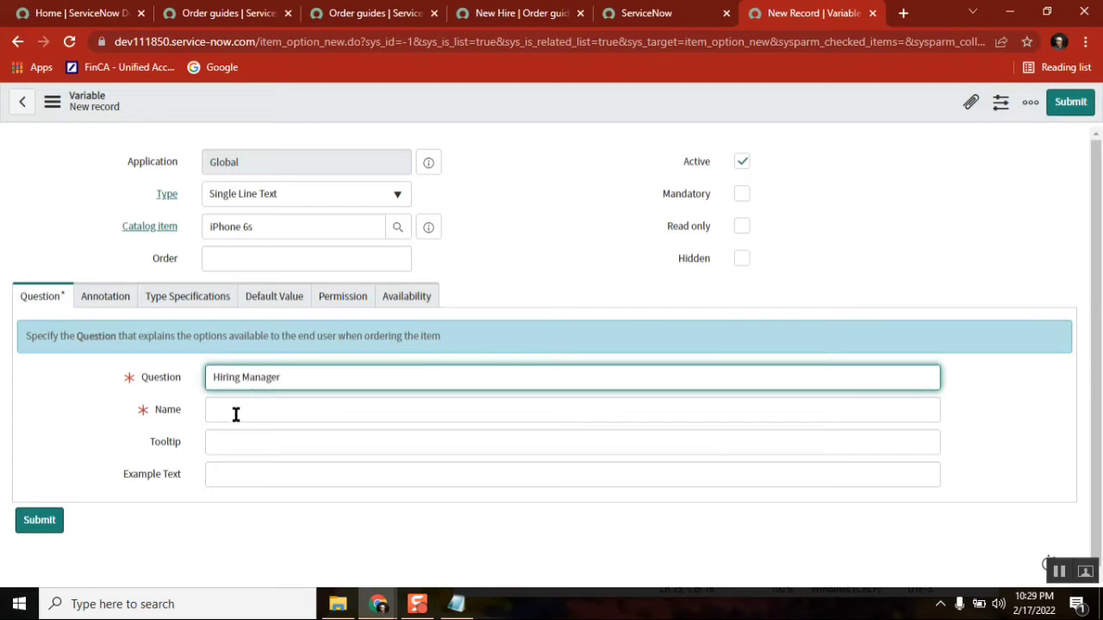
Give the new variable the name hiring_manager, matching the notes, and set its type to Reference
click(235, 415)
click(456, 604)
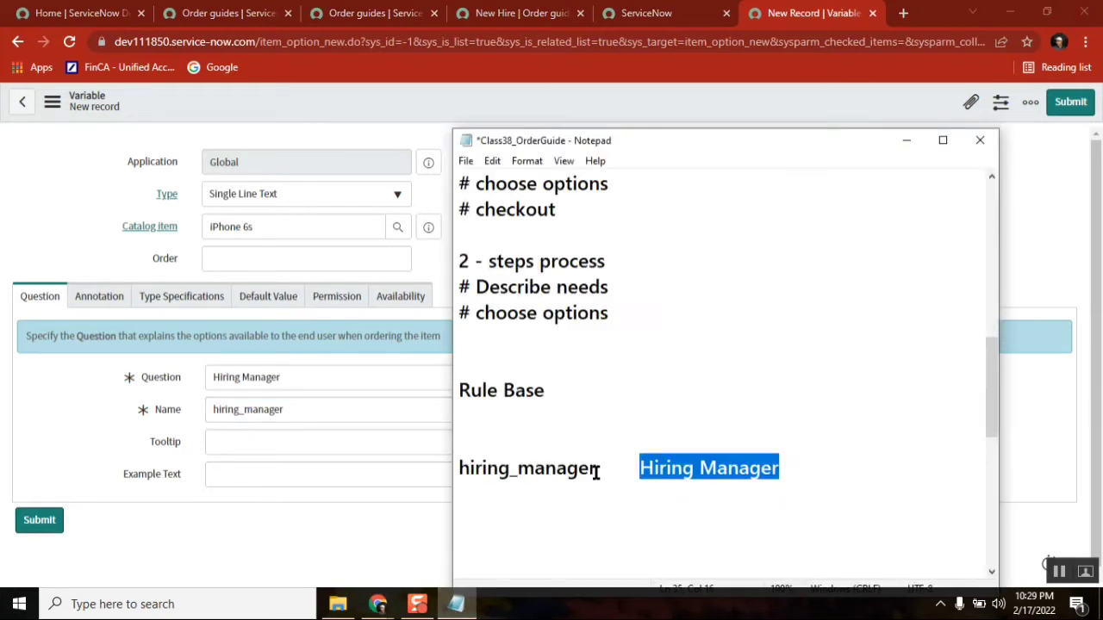
drag(597, 471, 455, 466)
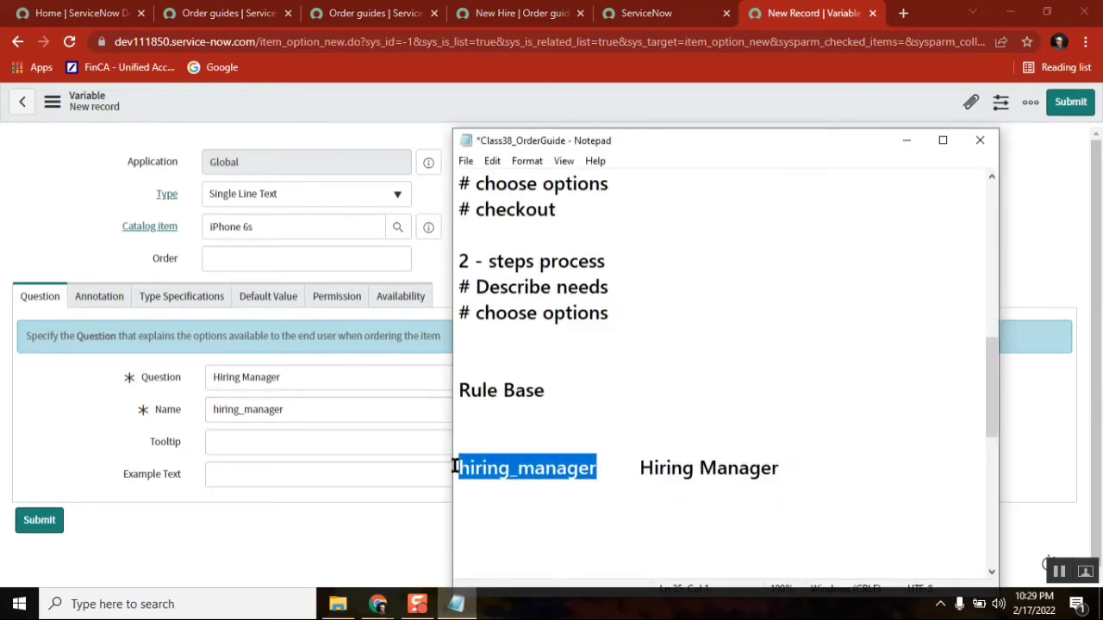
click(305, 409)
click(310, 202)
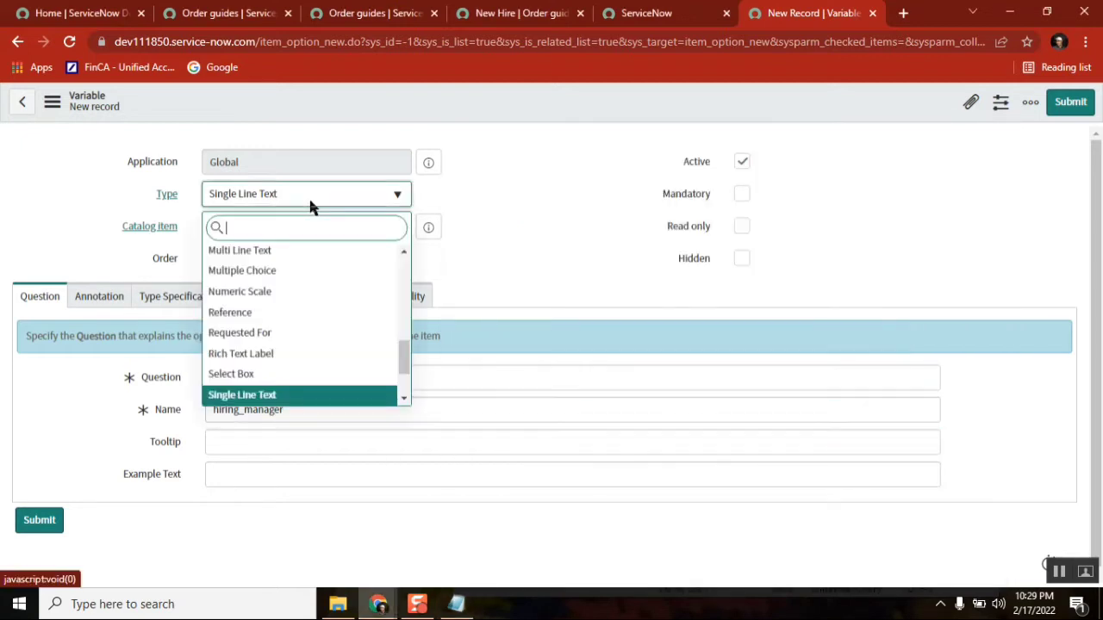
click(285, 316)
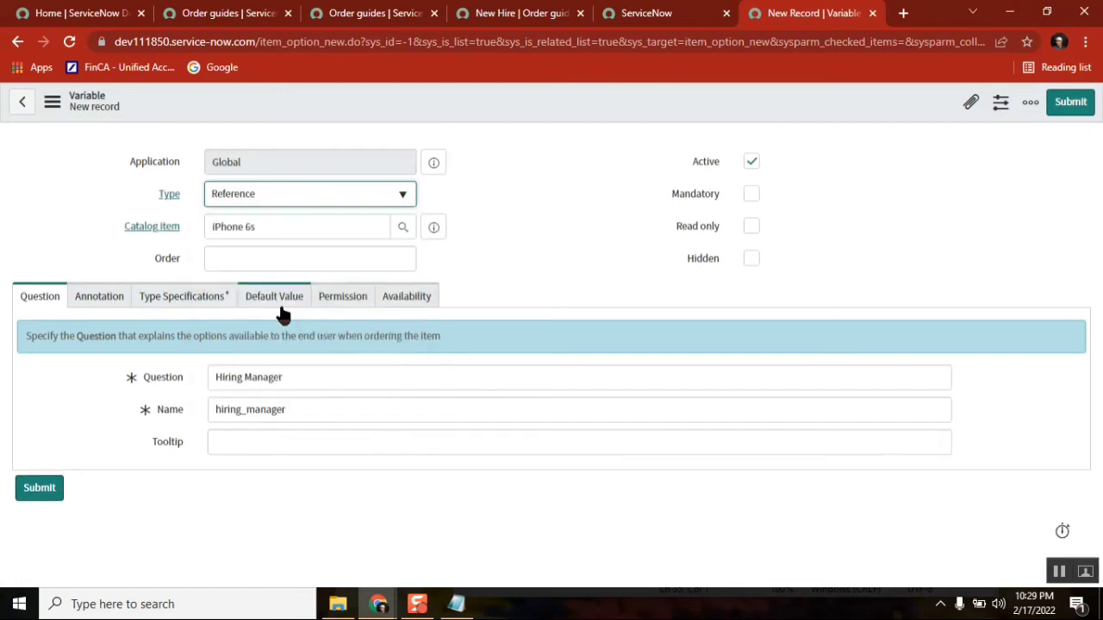
Set the variable's reference table to User [sys_user] and submit the new variable
click(209, 306)
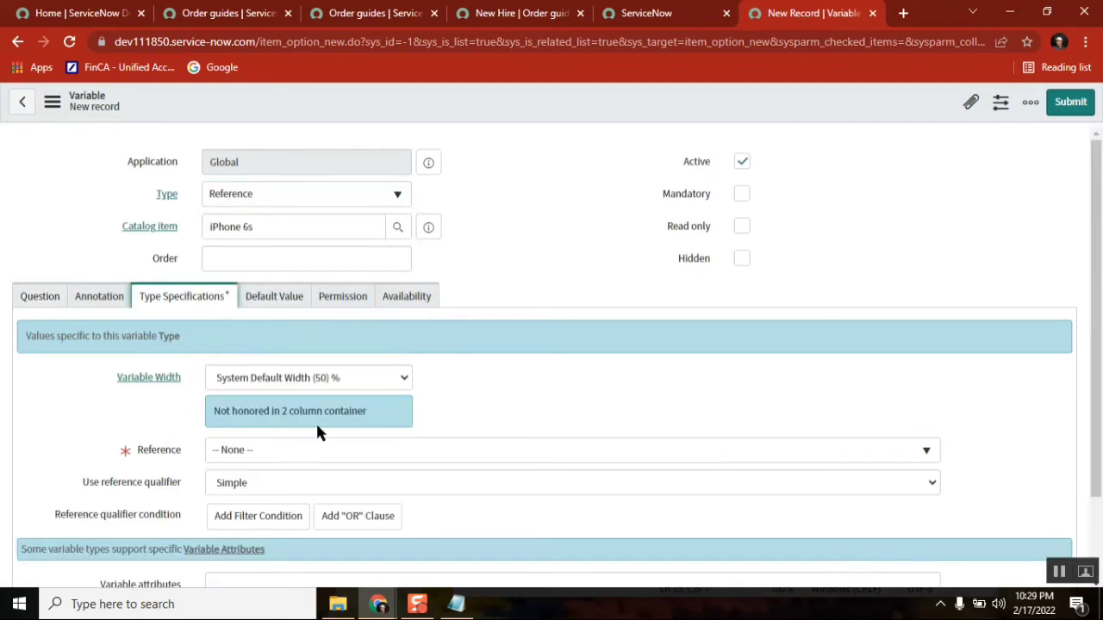
click(278, 461)
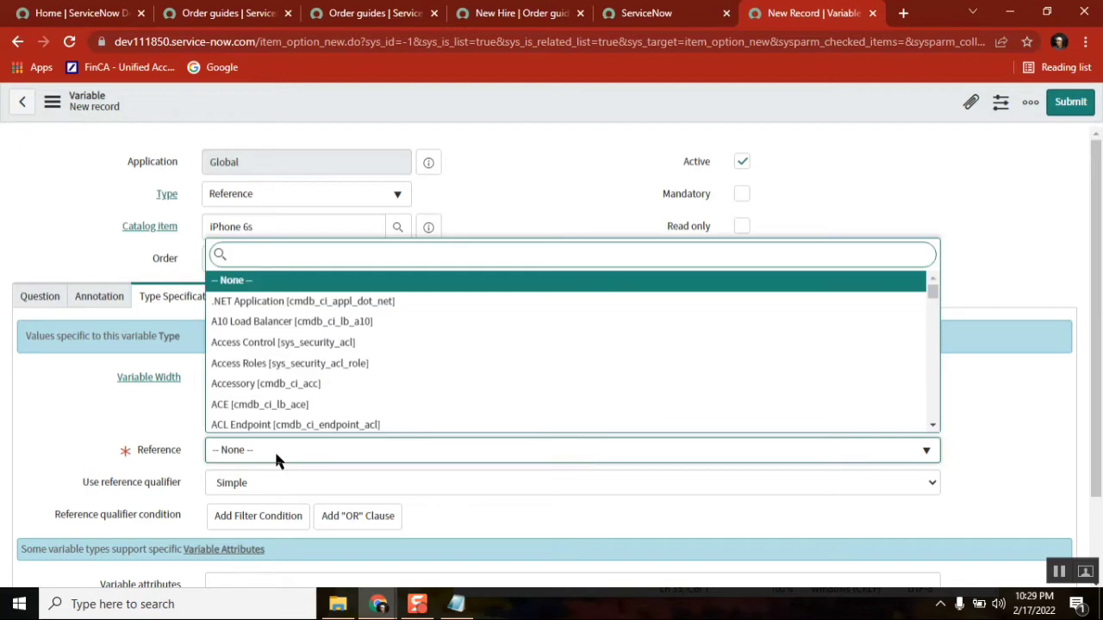
text(user)
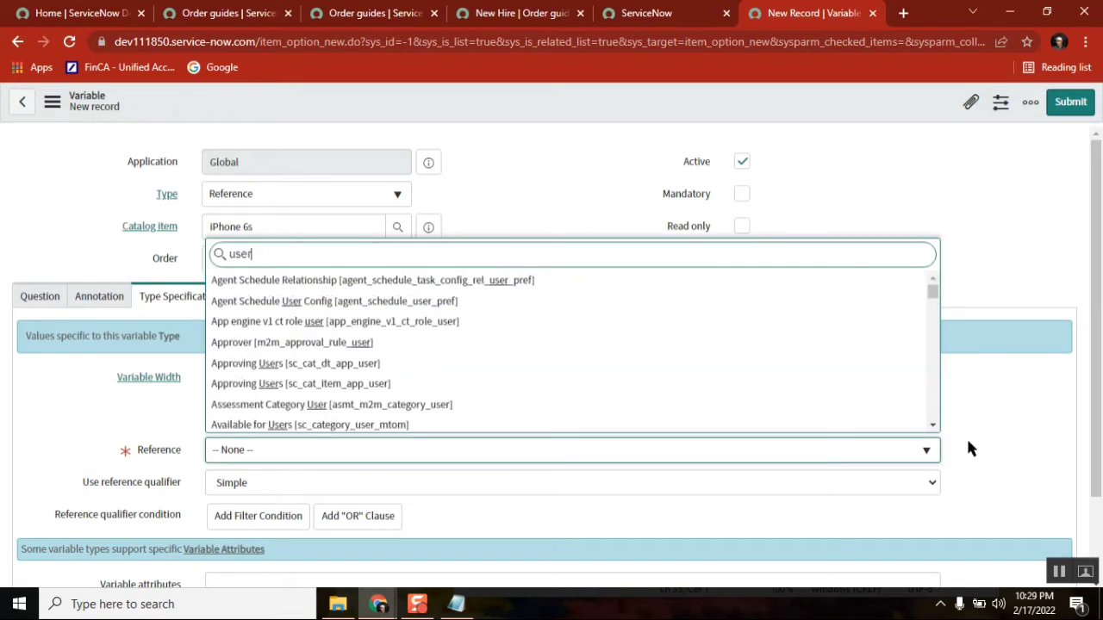
drag(934, 428, 934, 428)
drag(934, 279, 934, 279)
drag(934, 428, 934, 429)
key(Home)
text(sys_)
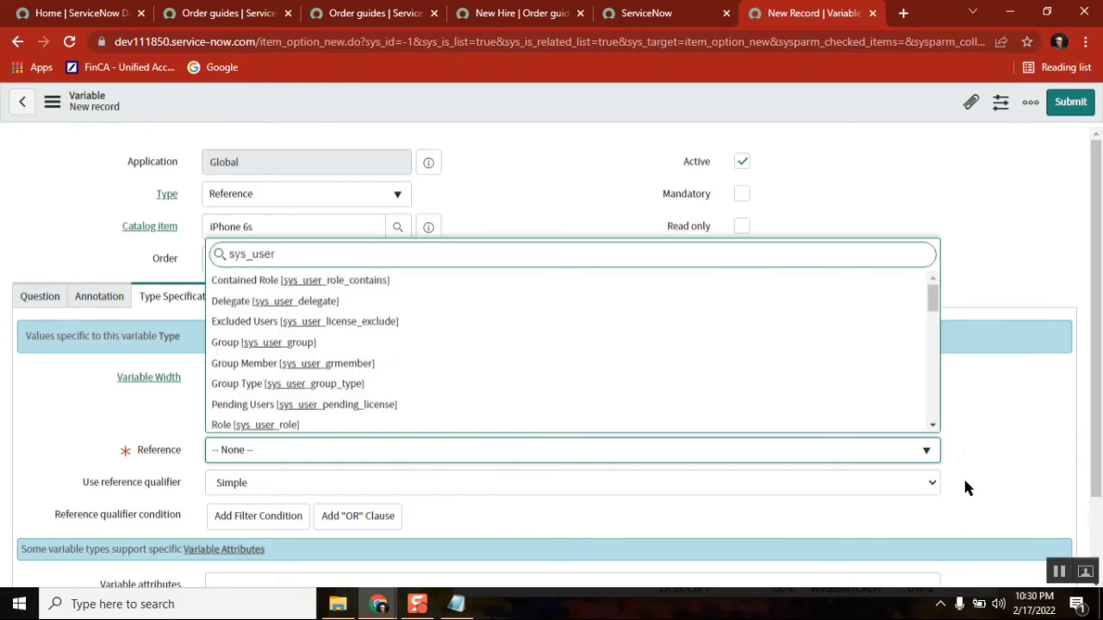
drag(933, 428, 933, 429)
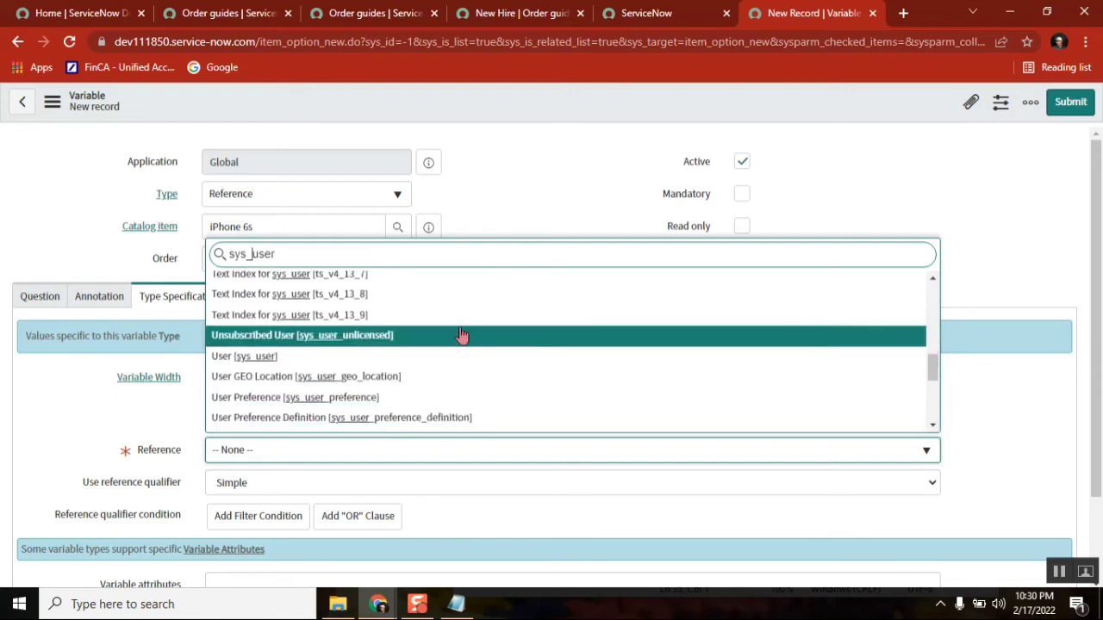
click(400, 357)
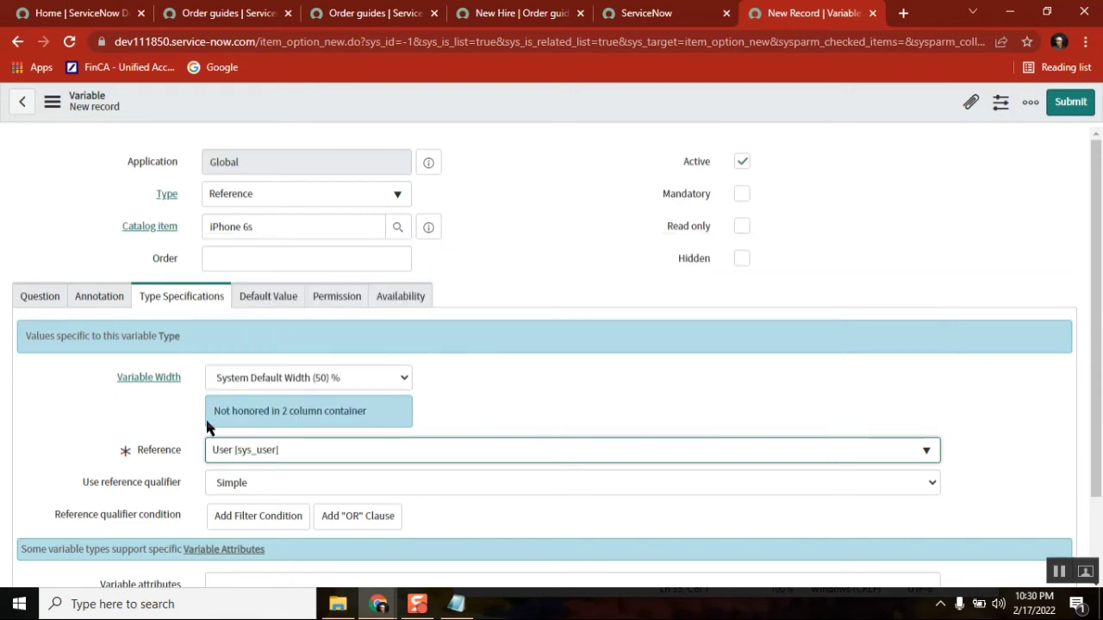
click(41, 296)
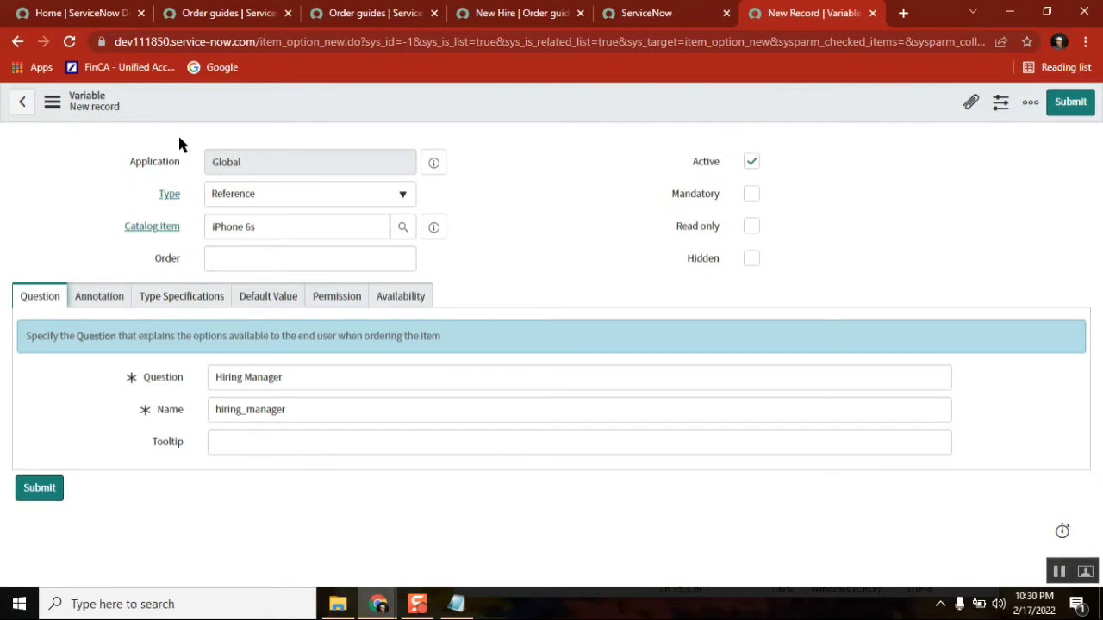
click(1065, 107)
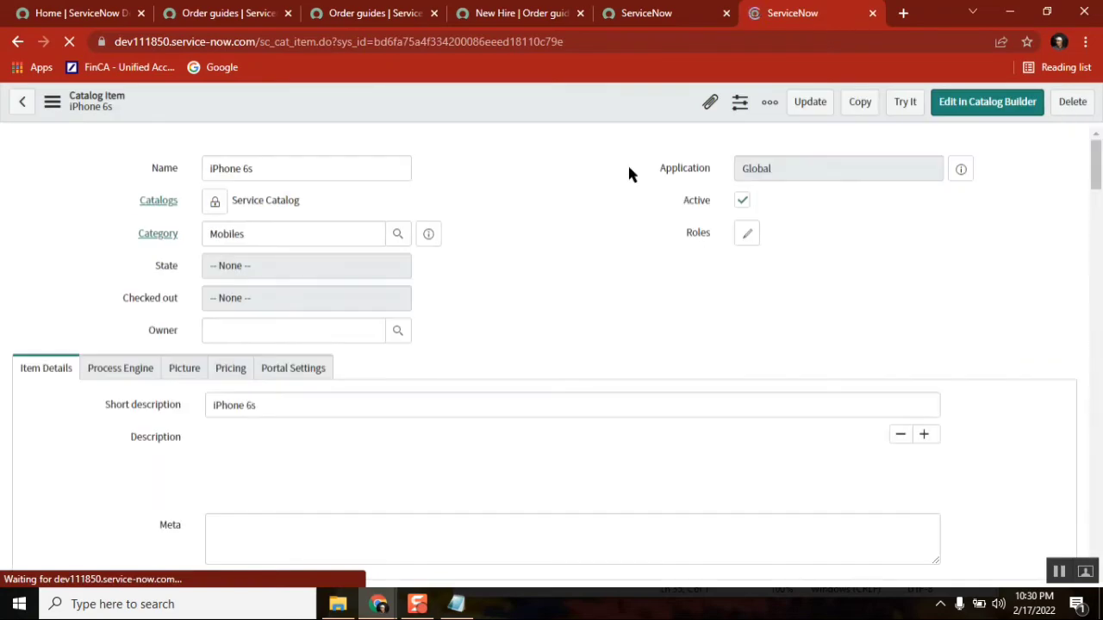
Turn off Cascade Variables on the New Hire order guide and save the record
click(548, 16)
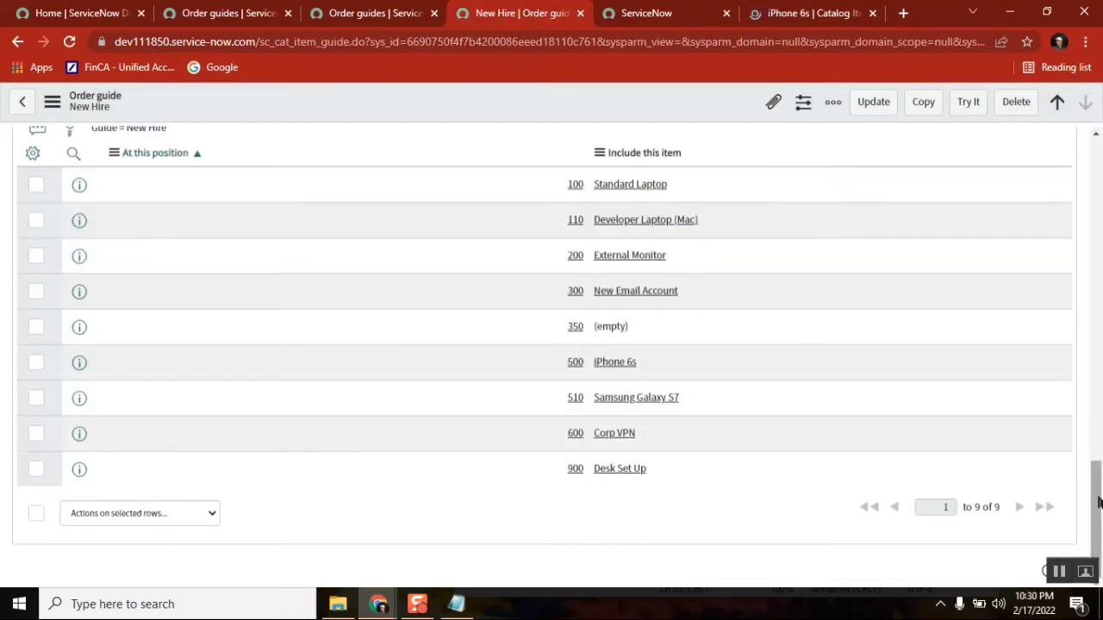
drag(1098, 502, 1095, 172)
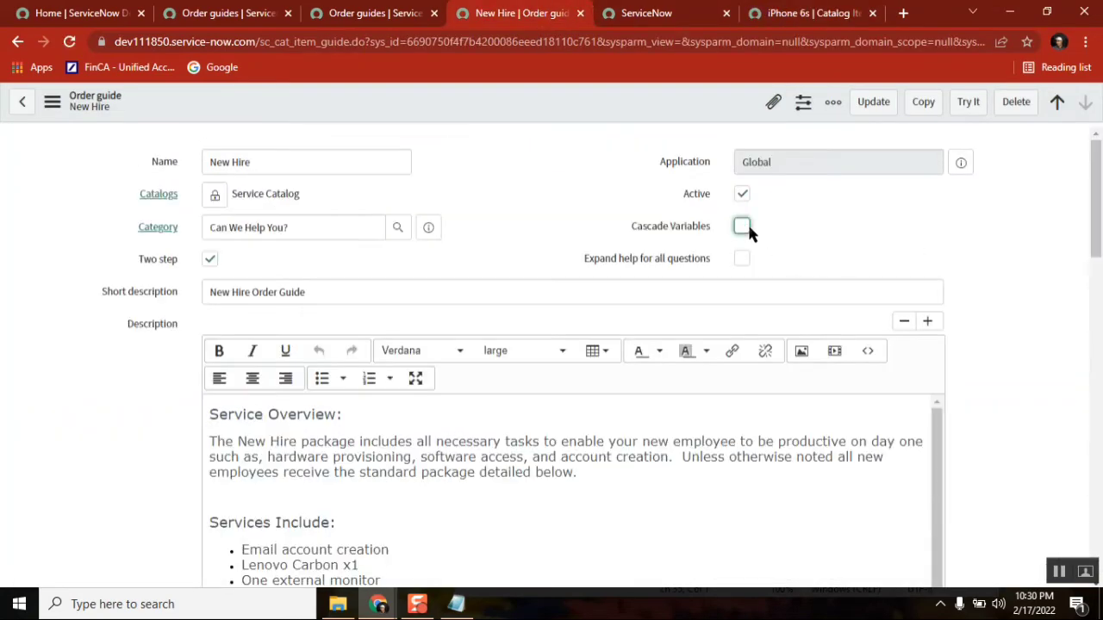
right_click(640, 97)
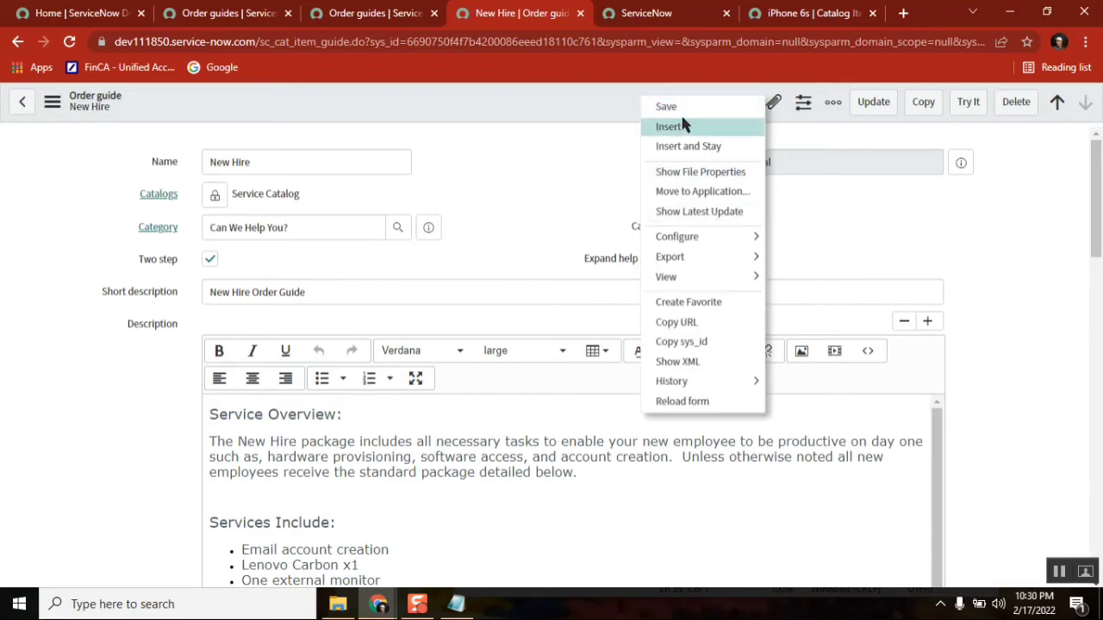
click(669, 107)
Reload the New Hire order guide's Describe Needs page in its separate browser tab
click(655, 13)
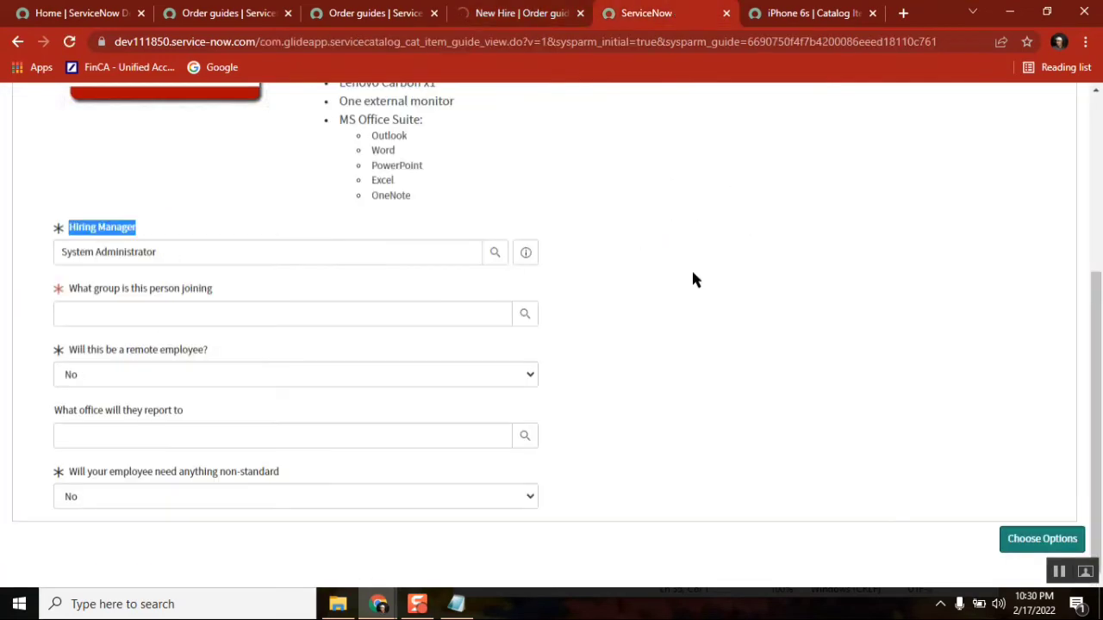
scroll(961, 148, up, 5)
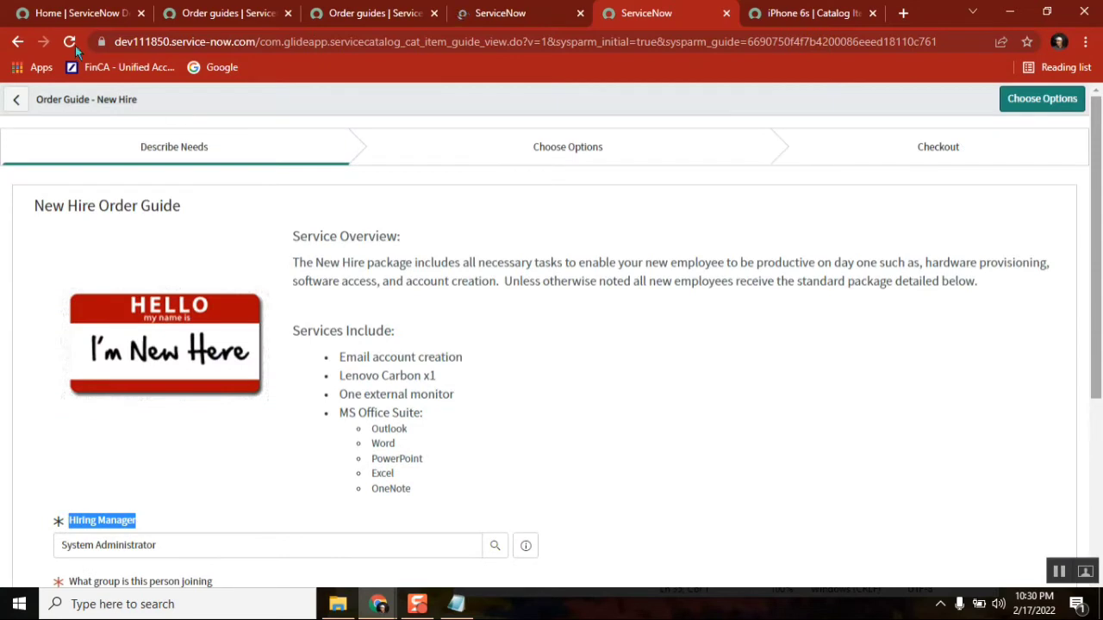
click(70, 41)
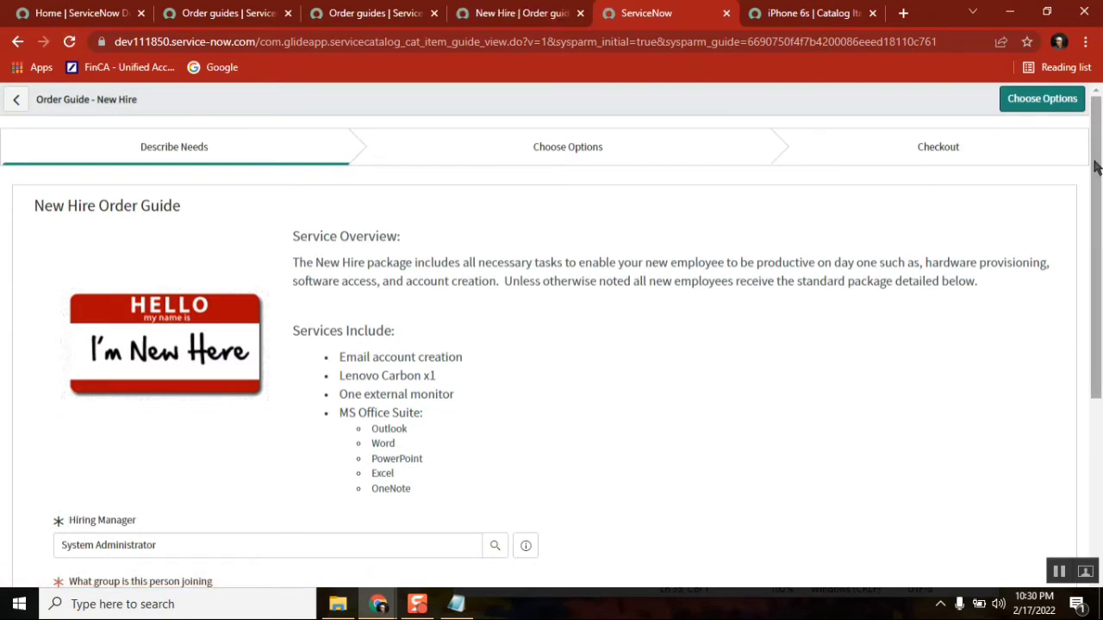
Choose a different user as Hiring Manager and set the group the person is joining to Development
drag(1096, 166, 1083, 433)
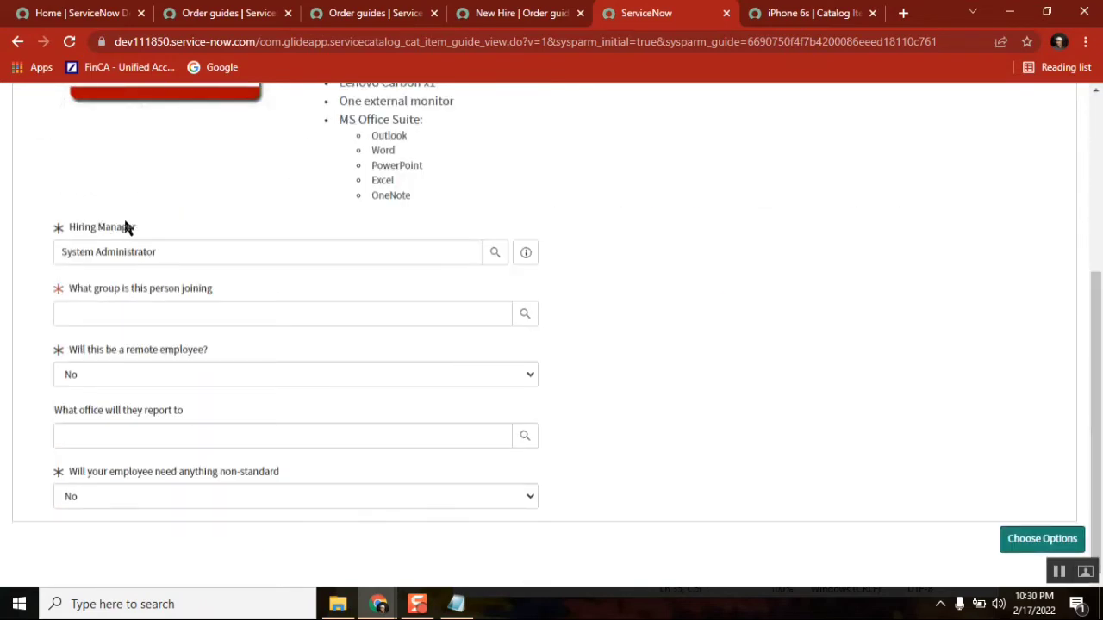
click(496, 256)
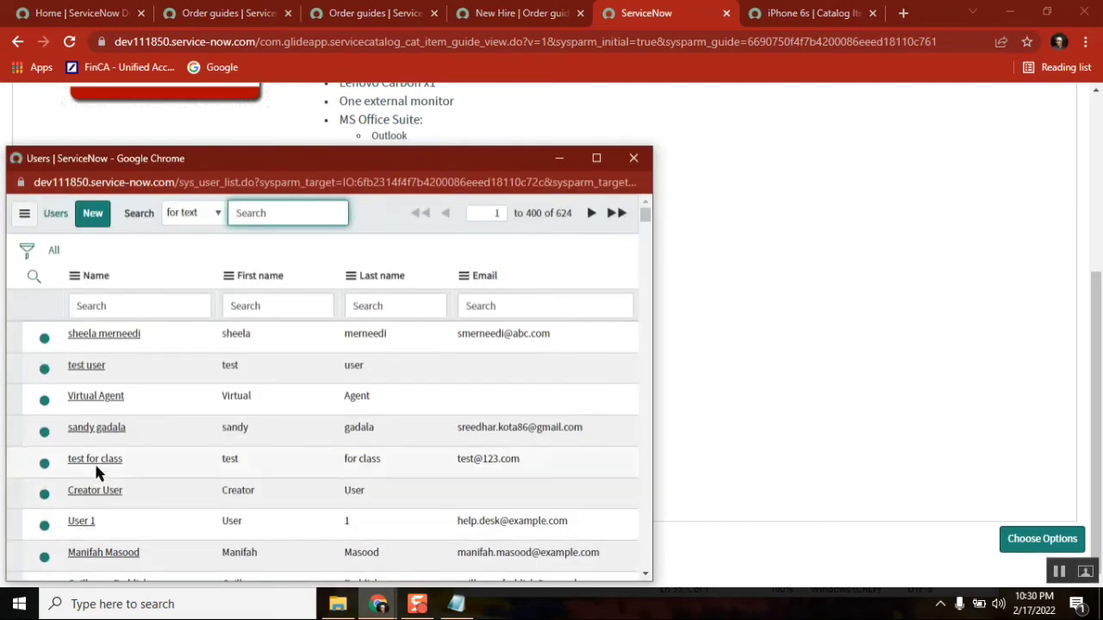
click(93, 428)
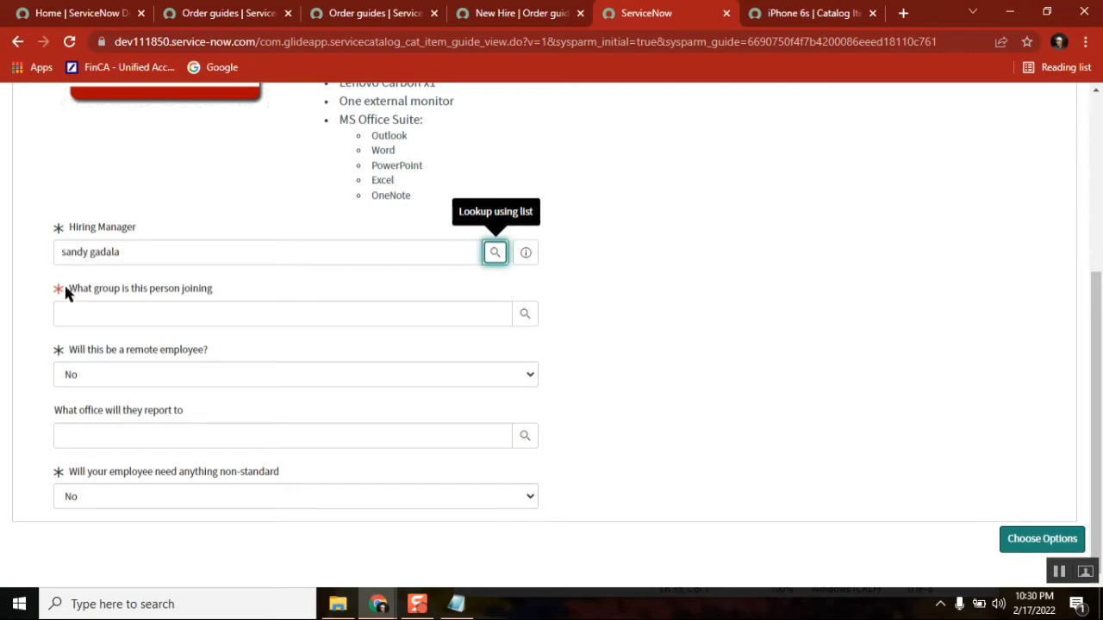
click(524, 313)
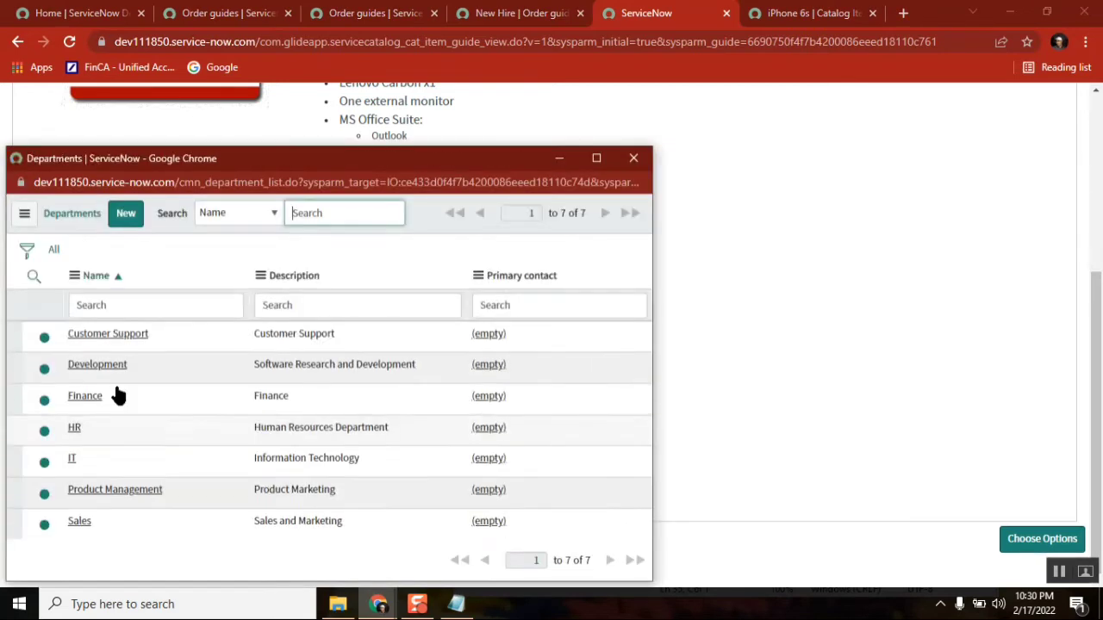
click(90, 366)
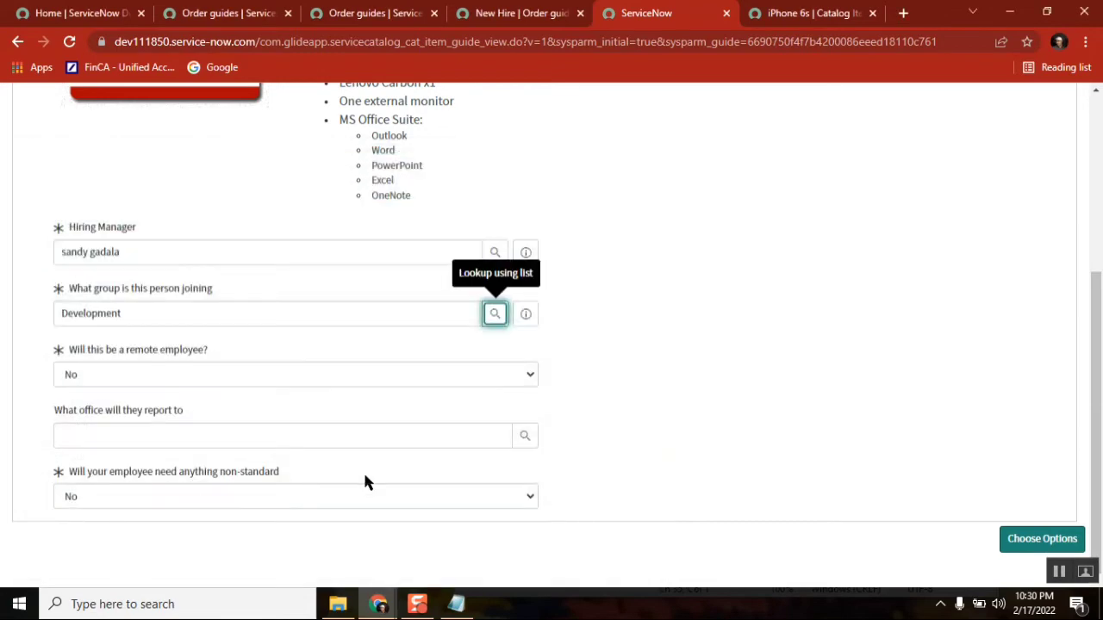
Answer Yes to the employee needing anything non-standard and set Mobile Device Type to iPhone
click(533, 495)
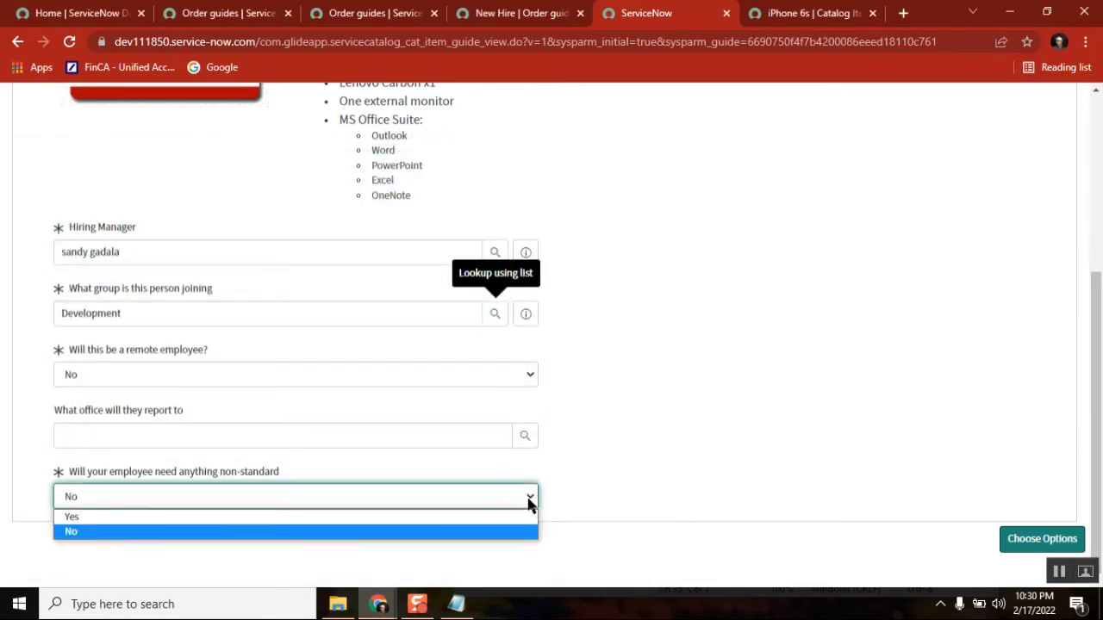
click(322, 520)
drag(1095, 357, 1084, 472)
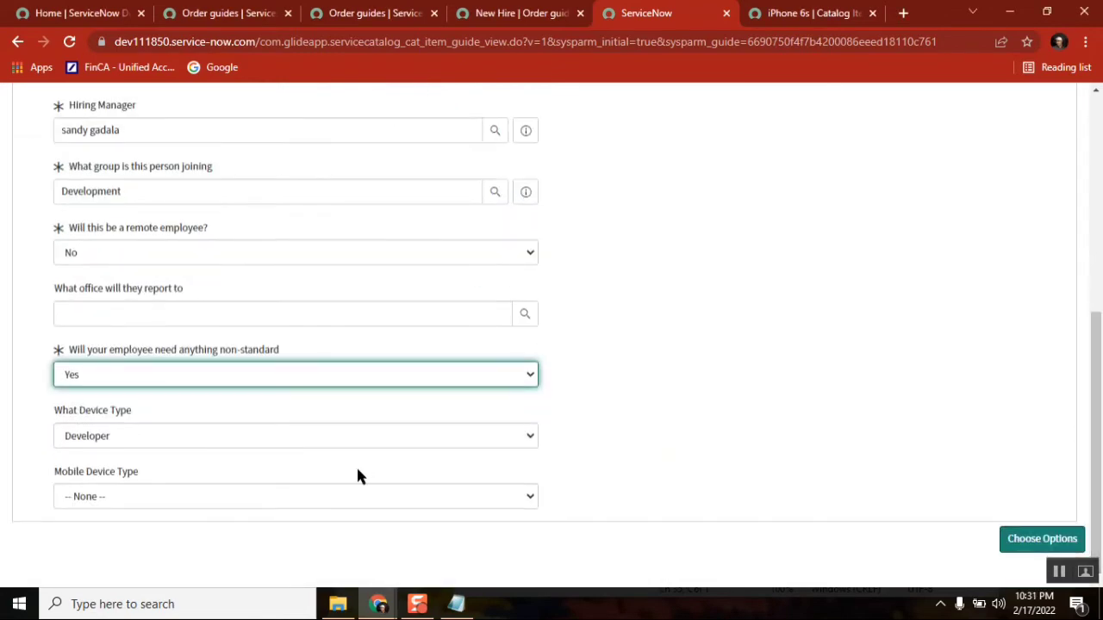
click(162, 495)
click(109, 532)
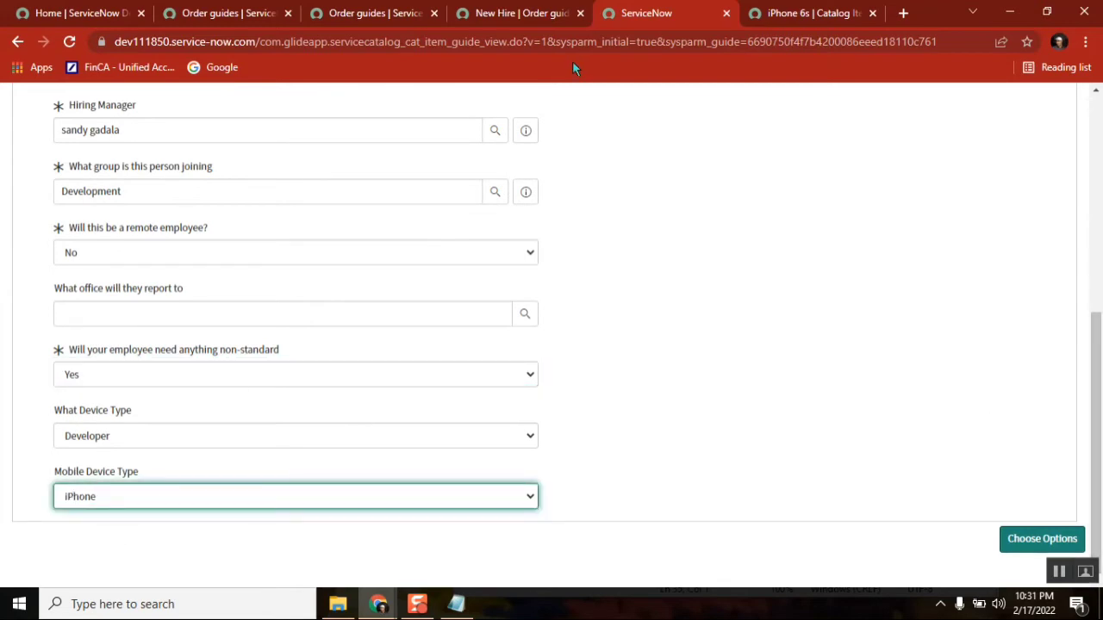
Review the guide's Cascade Variables setting and the hiring_manager / Hiring Manager line in the Notepad notes, returning to the order form
click(508, 21)
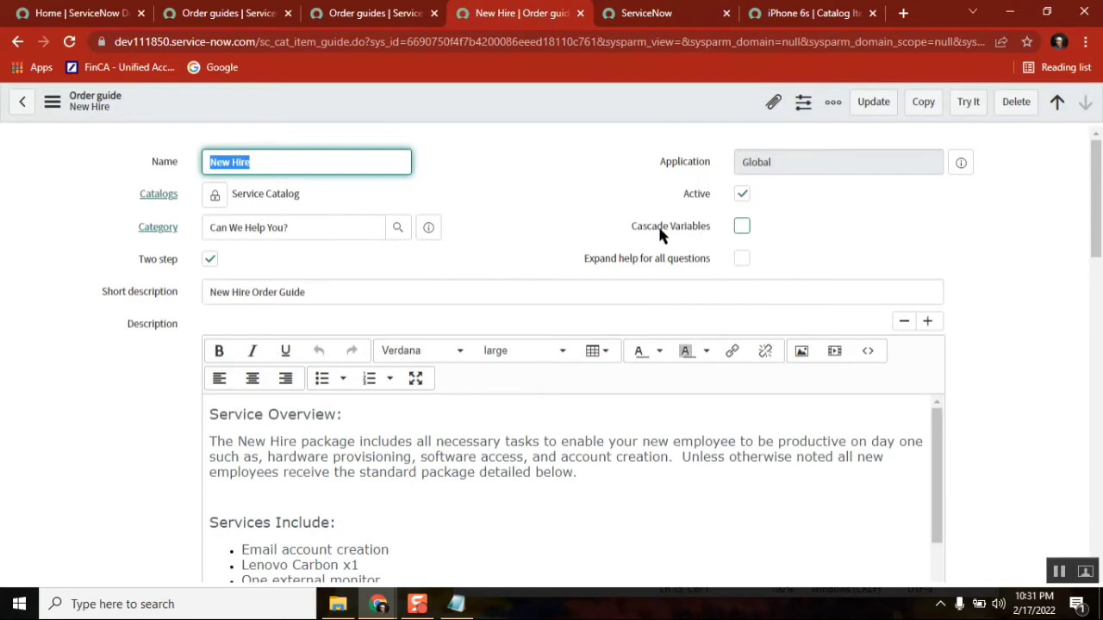
drag(715, 226, 631, 230)
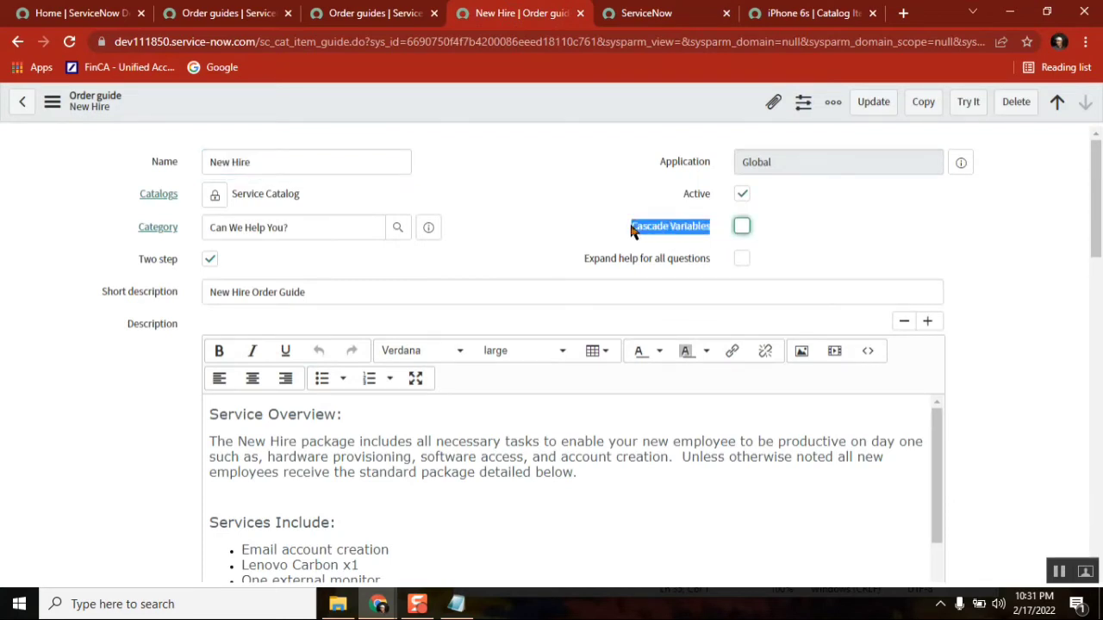
click(653, 13)
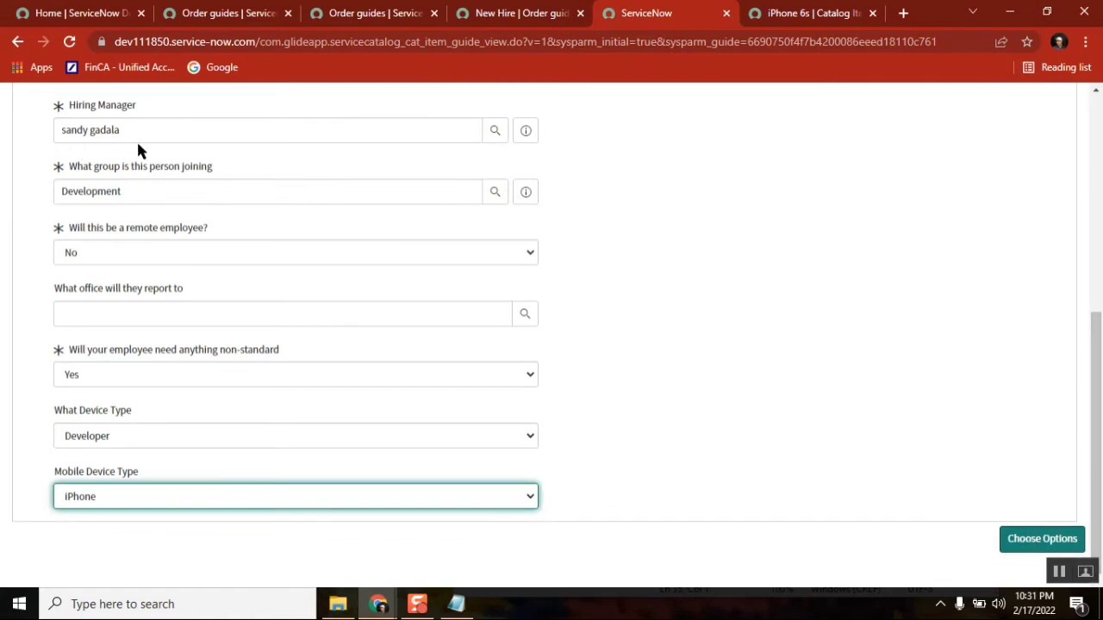
click(455, 604)
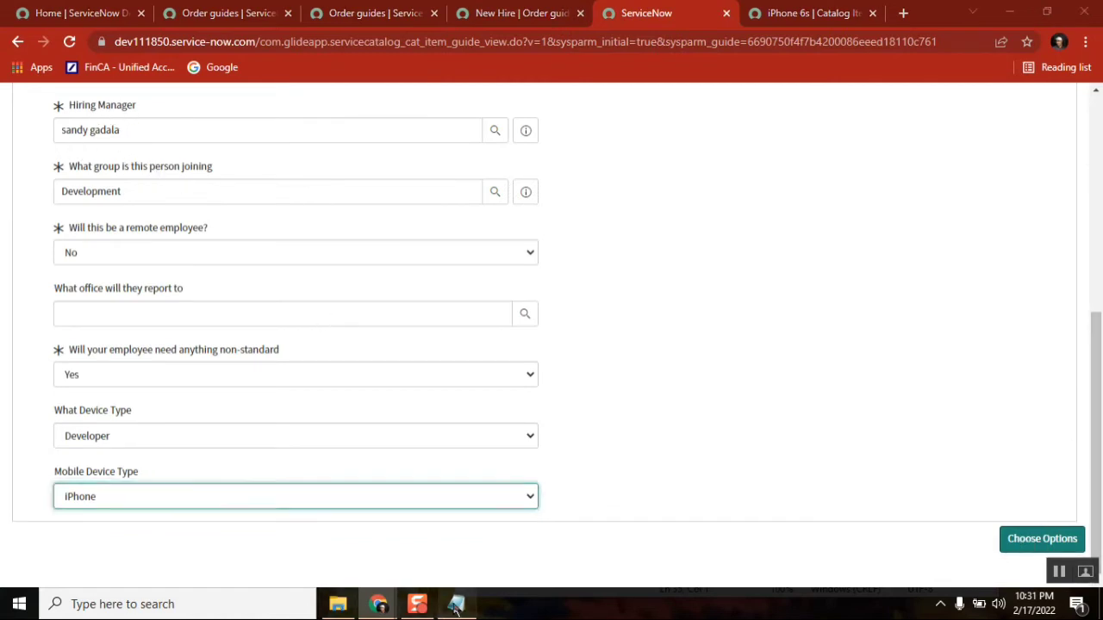
double_click(793, 467)
drag(792, 468, 488, 454)
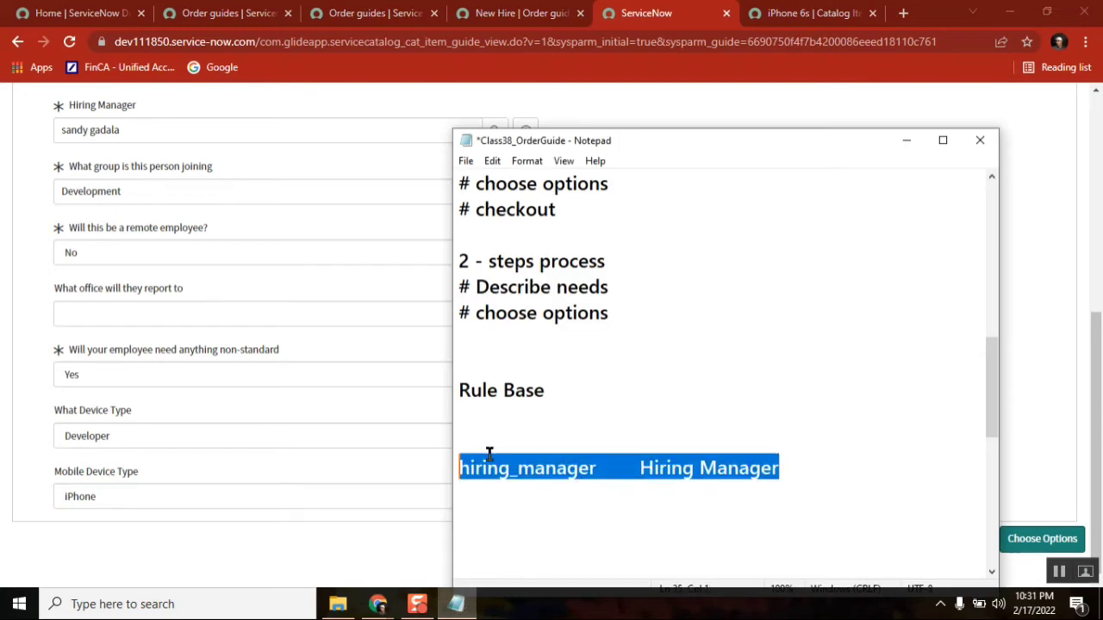
click(1039, 205)
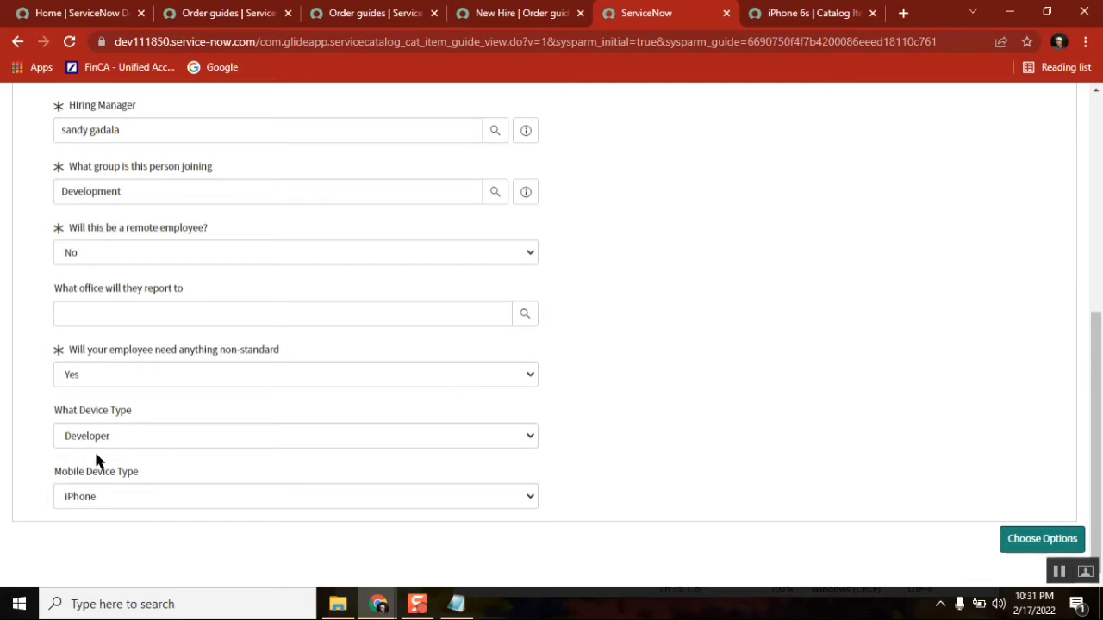
Proceed to Choose Options and check the Hiring Manager field on the iPhone 6s item
click(1035, 539)
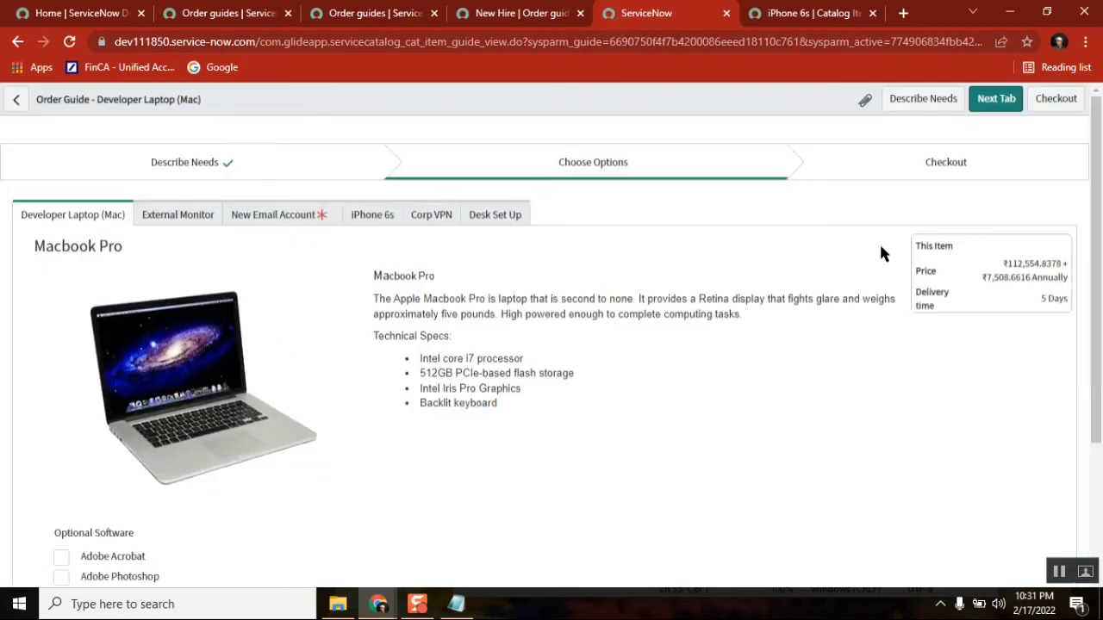
click(365, 215)
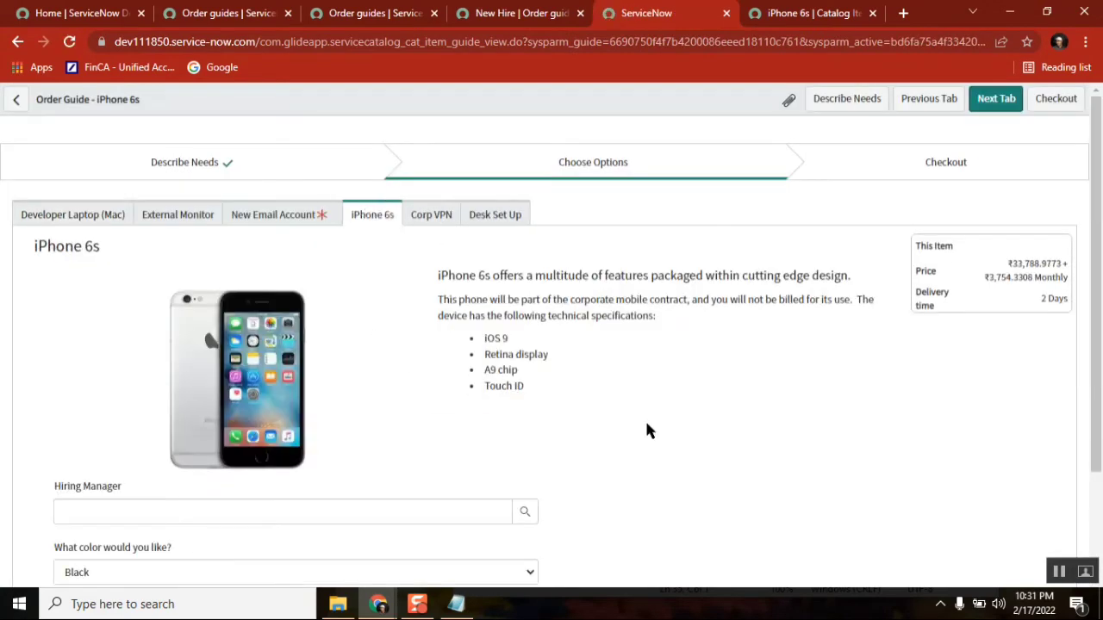
drag(1098, 244, 1094, 424)
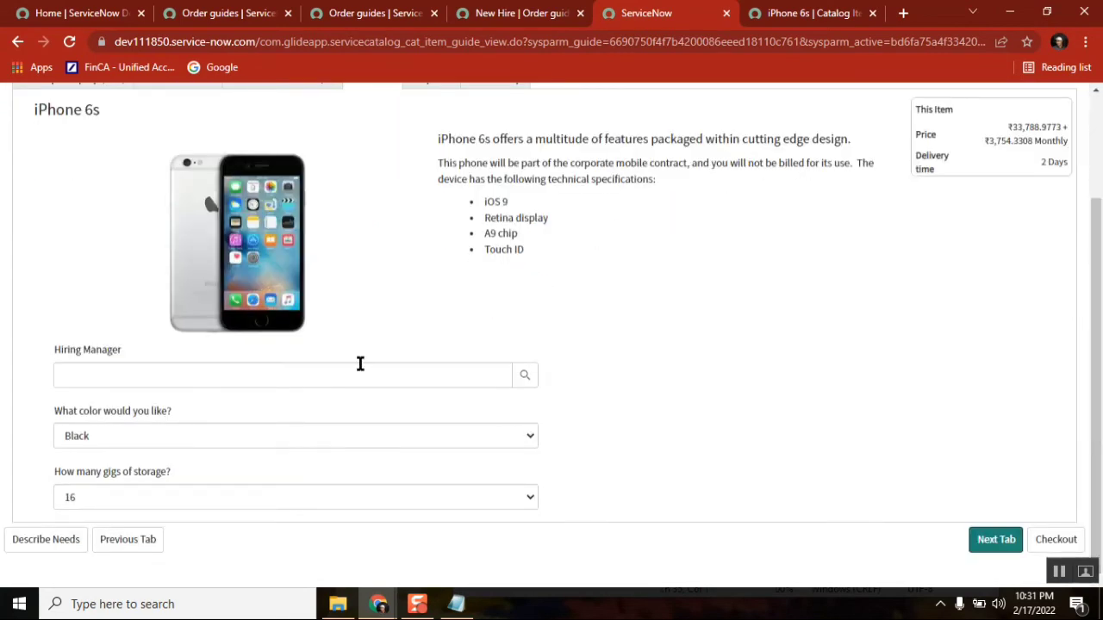
drag(132, 353, 50, 353)
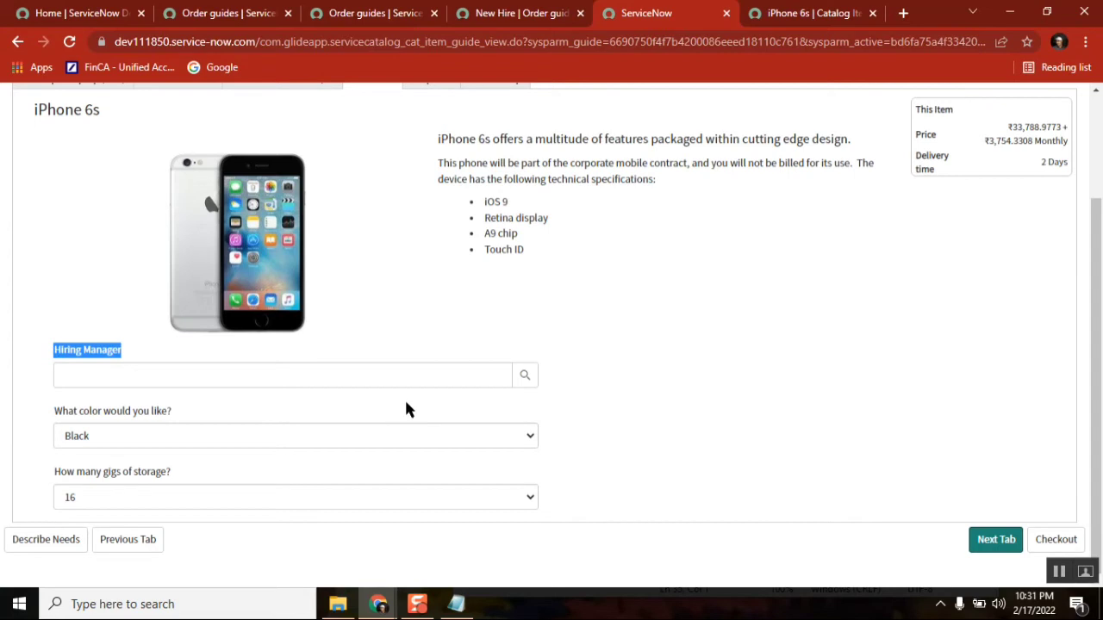
Set the iPhone 6s item's Hiring Manager to test user from the user lookup list
click(523, 375)
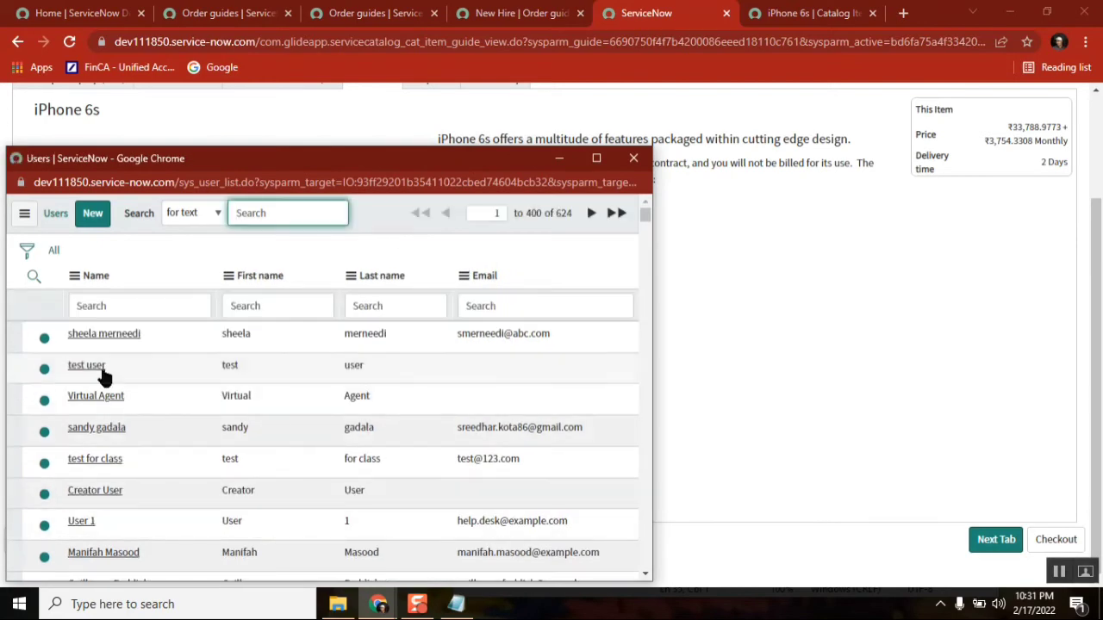
click(84, 365)
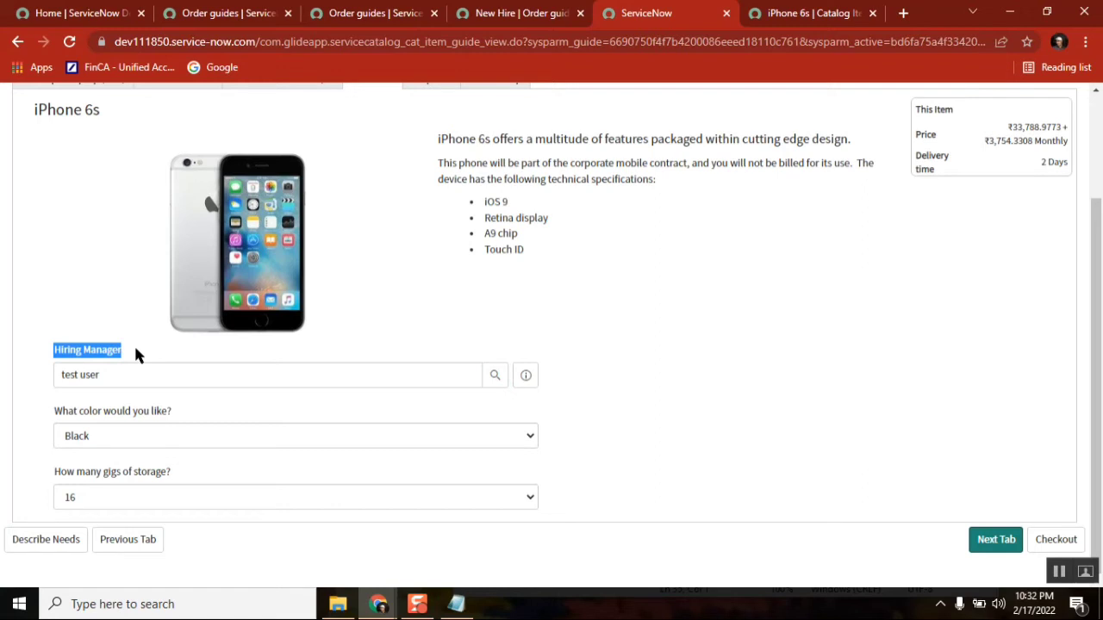
click(135, 353)
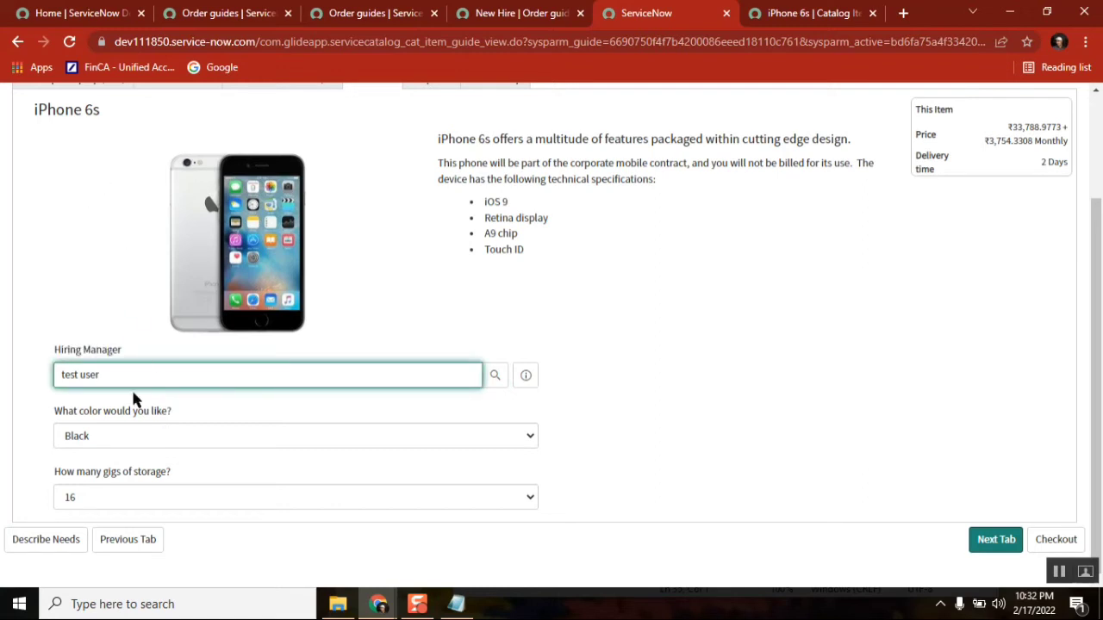
drag(127, 383, 54, 377)
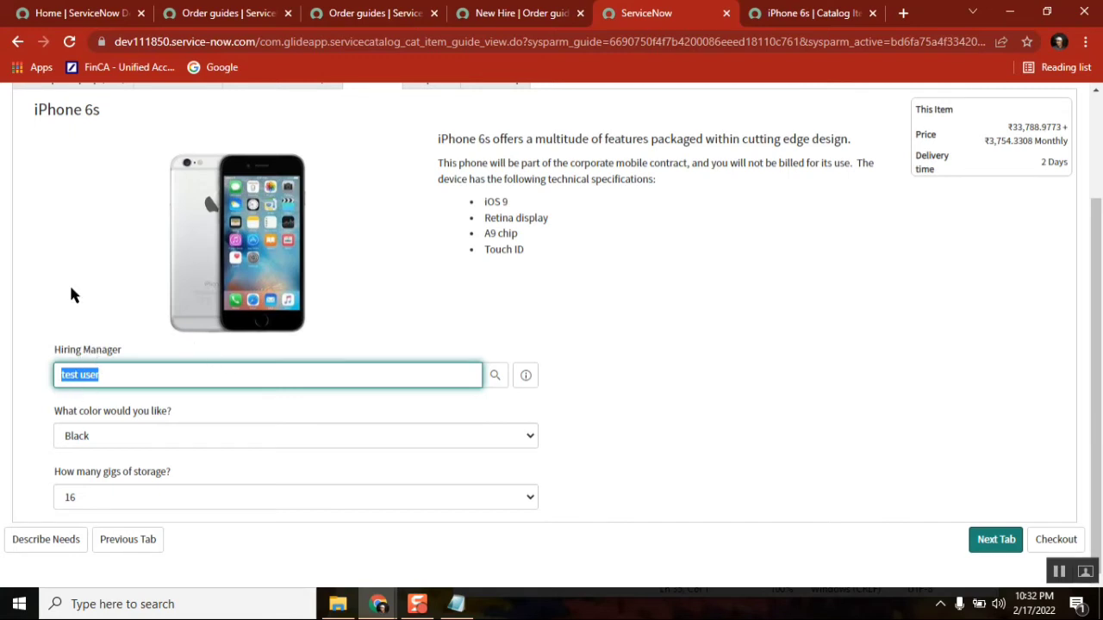
click(75, 357)
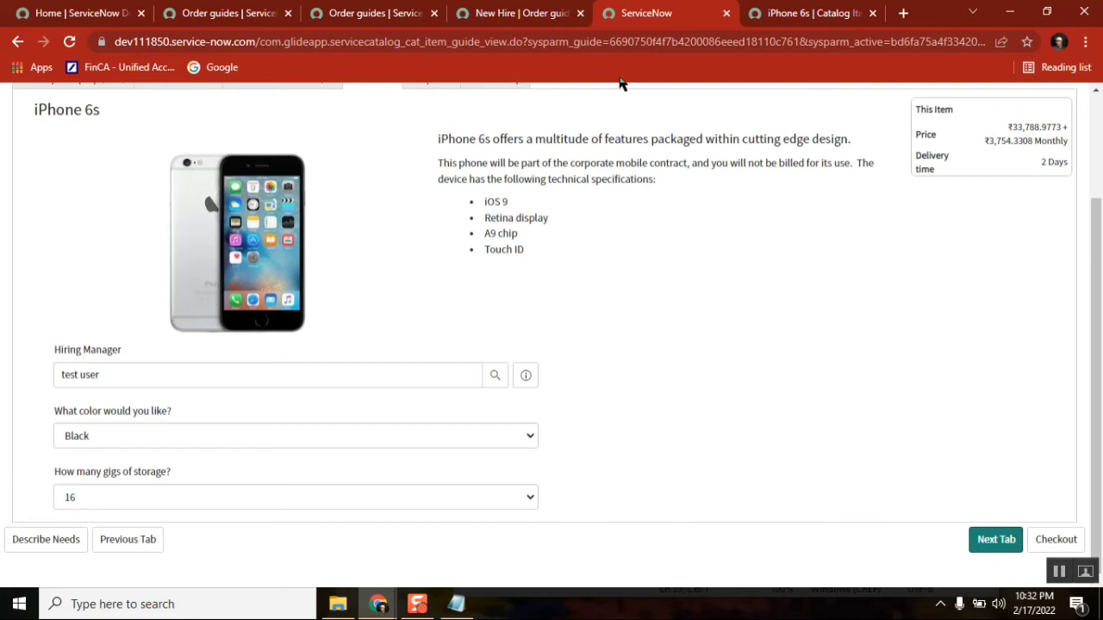
Enable Cascade Variables on the New Hire order guide and save the record
click(517, 21)
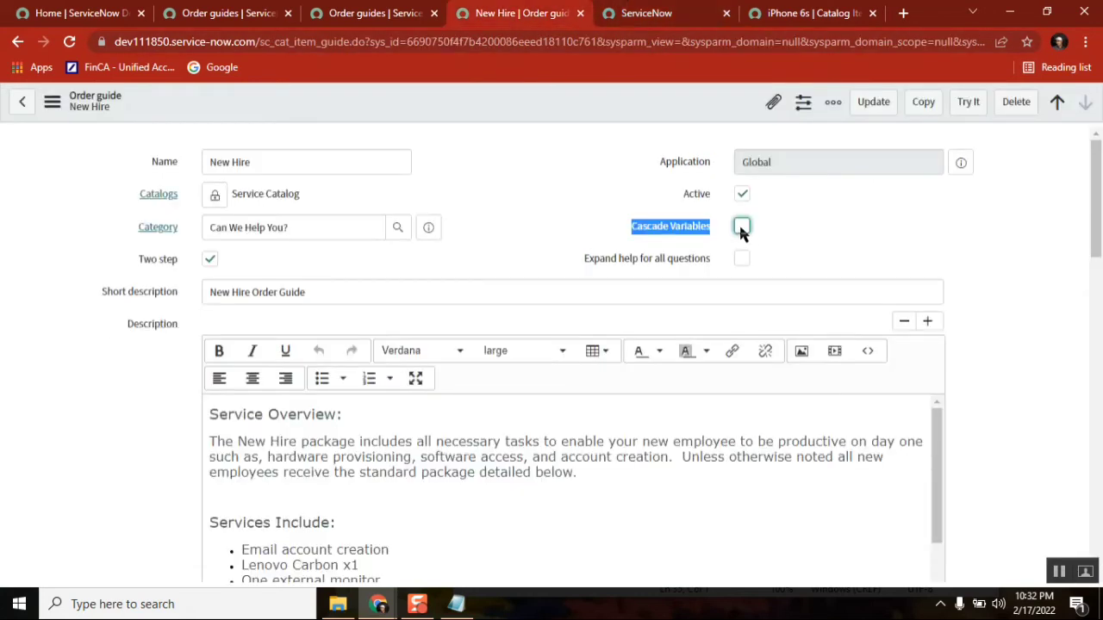
right_click(595, 102)
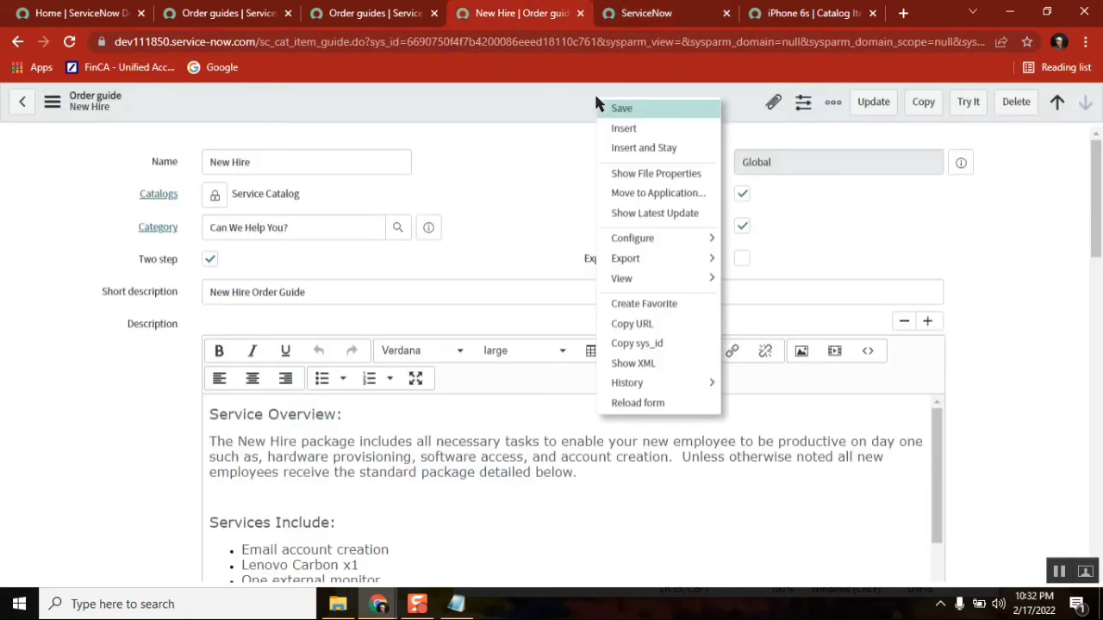
click(641, 110)
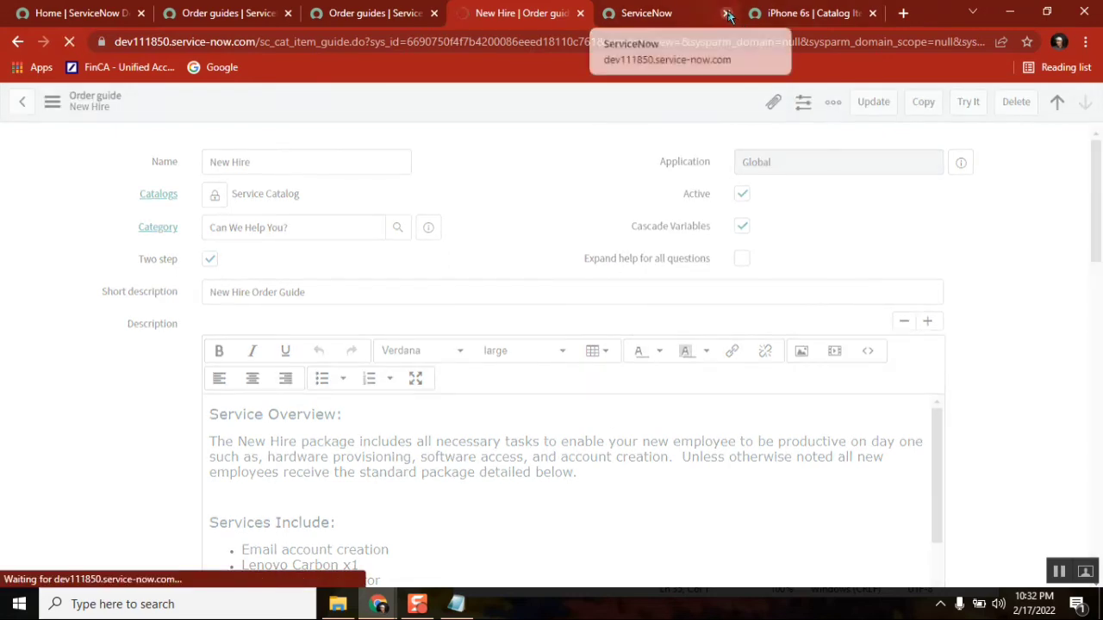
Close the browser tab with the test order, discarding its unsaved entries
click(676, 19)
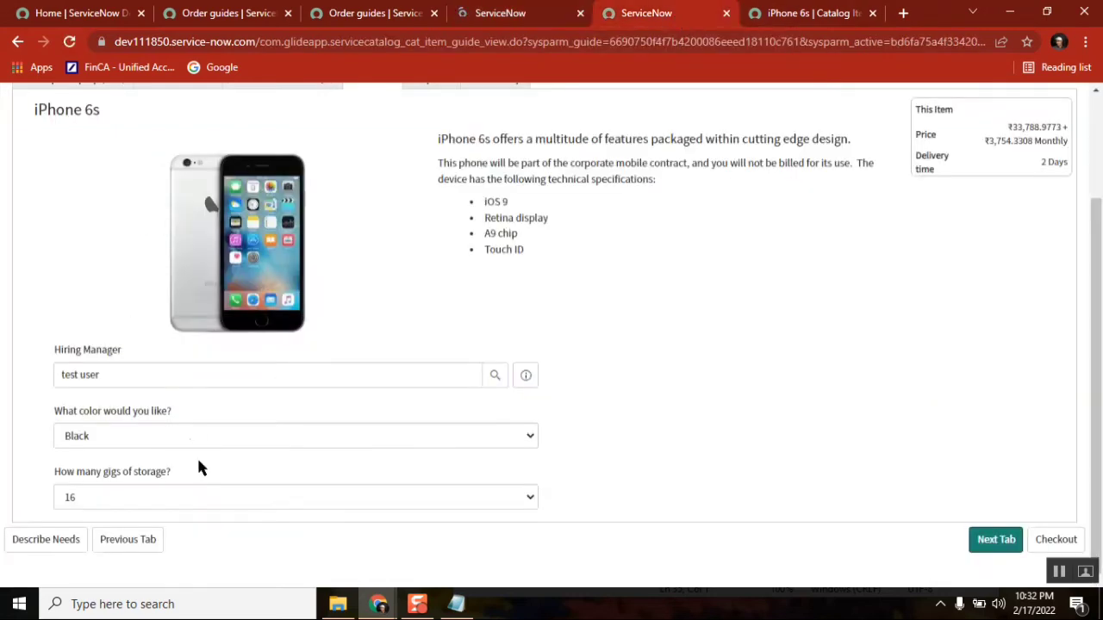
click(727, 13)
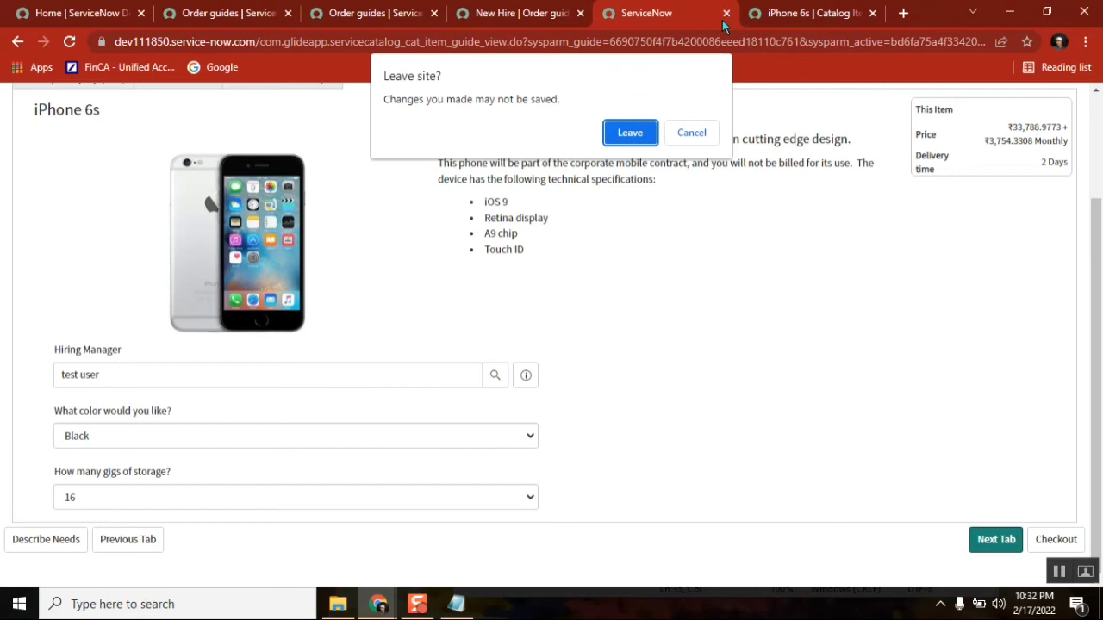
click(628, 134)
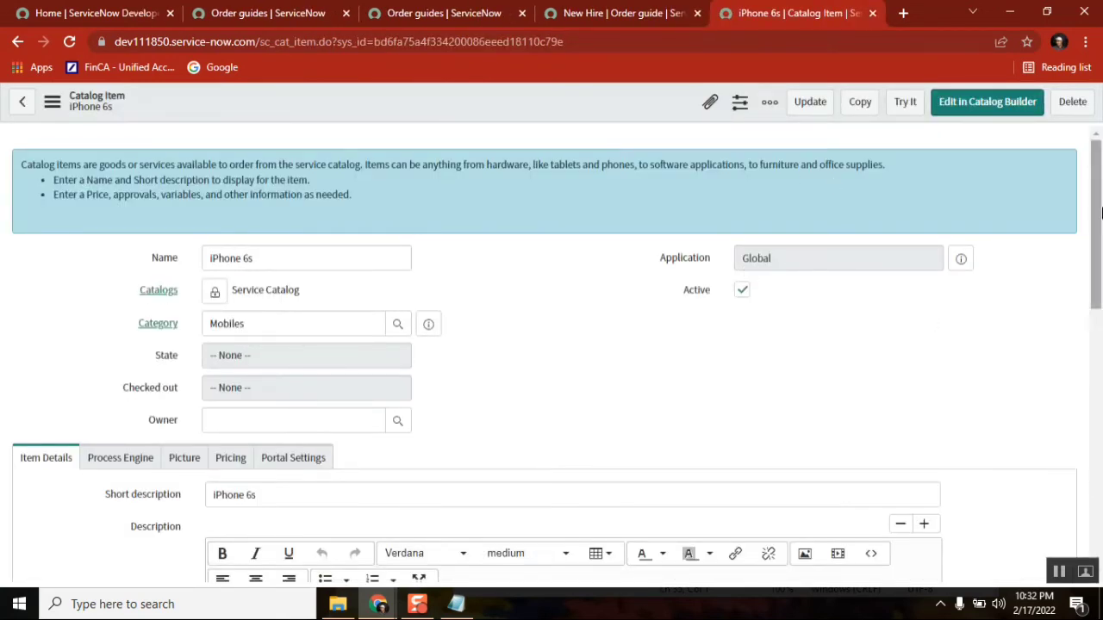
Close the iPhone 6s catalog item's browser tab and start a fresh Try It order from the reloaded New Hire order guide
click(18, 41)
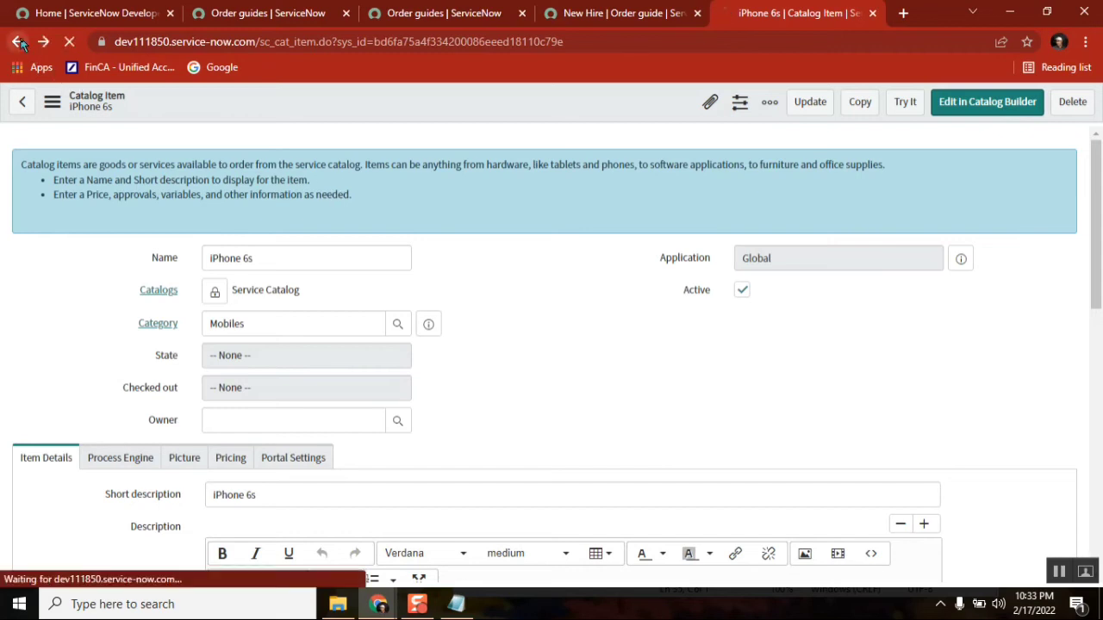
click(872, 13)
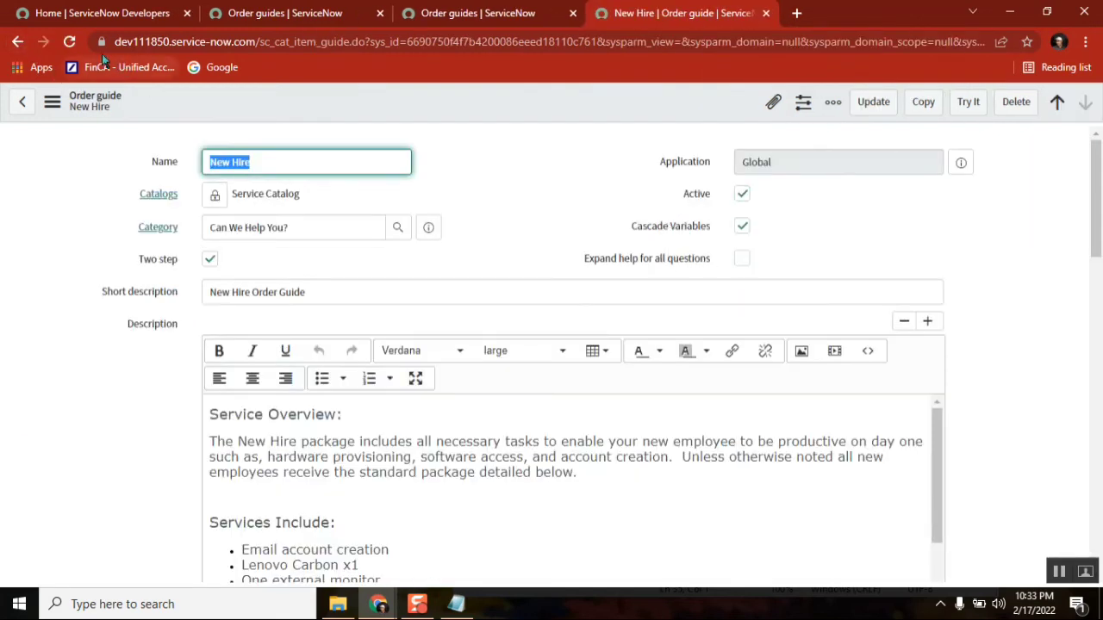
click(69, 42)
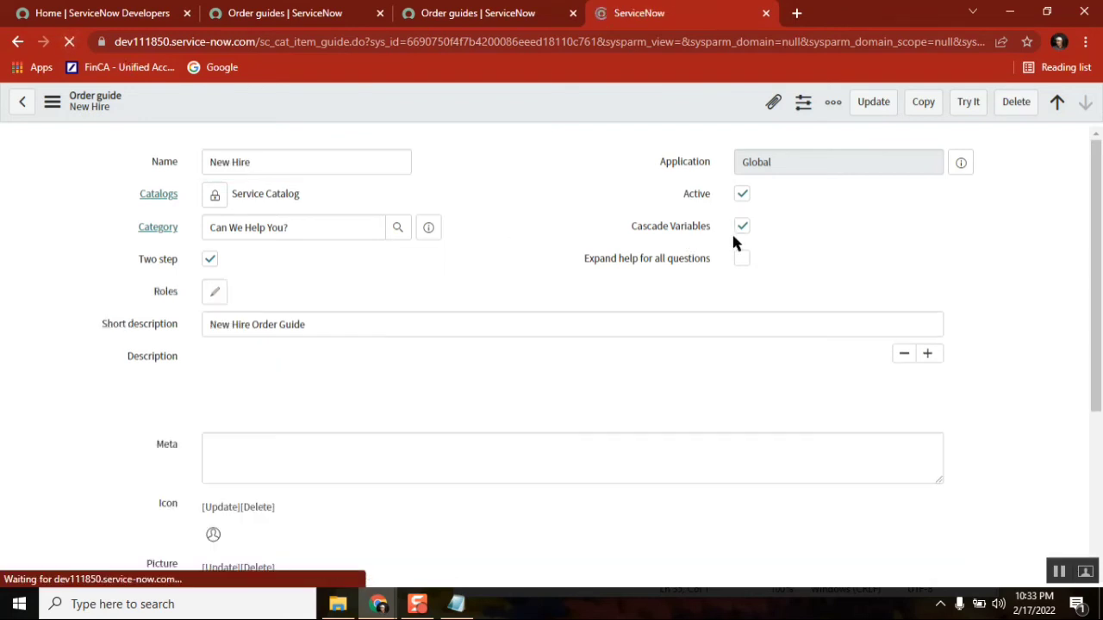
click(965, 102)
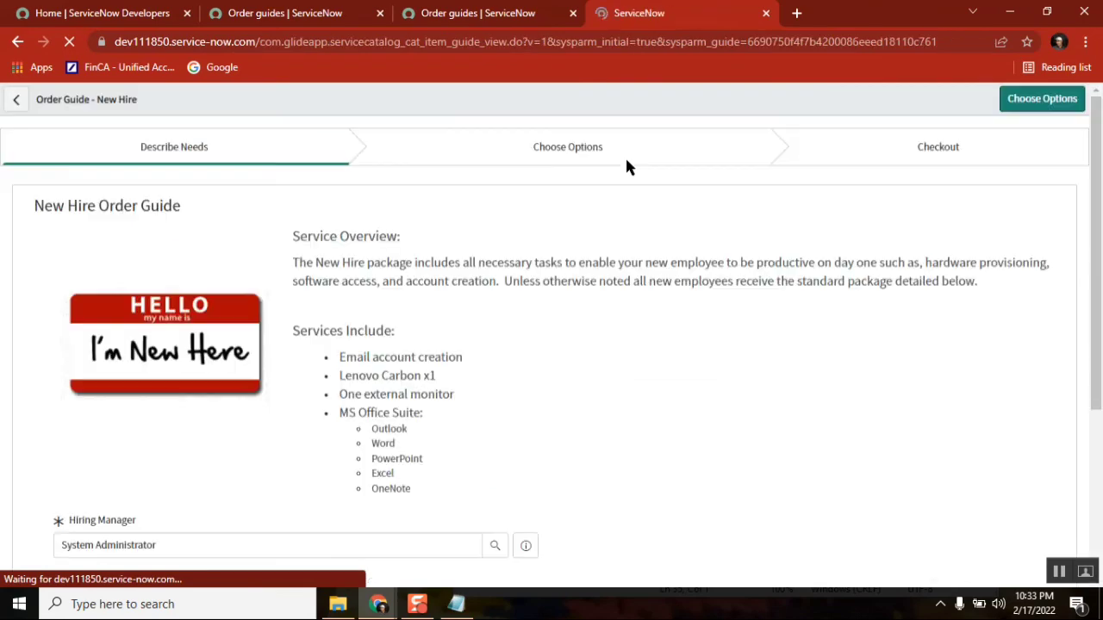
Choose a different user as Hiring Manager from the lookup list and set the group the person is joining to Finance
drag(1098, 200, 1099, 375)
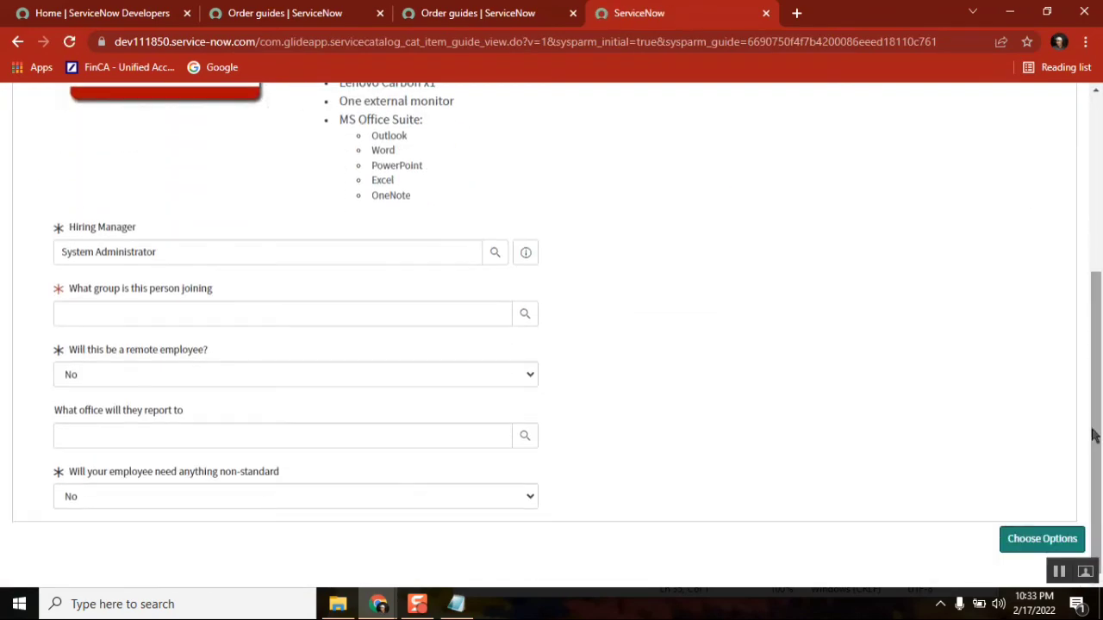
click(495, 252)
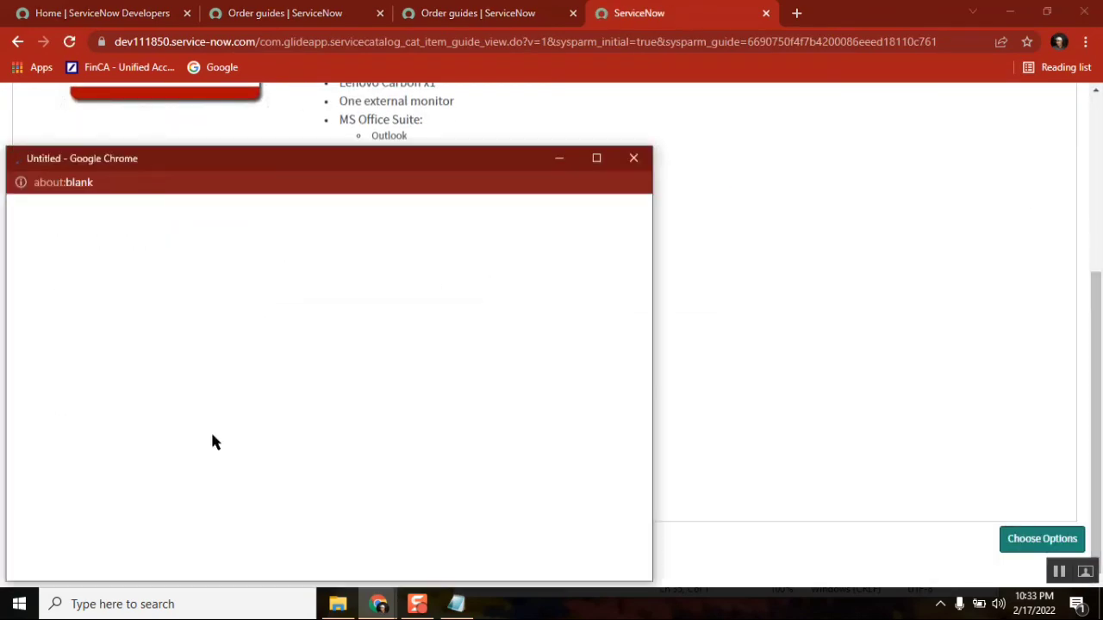
click(102, 553)
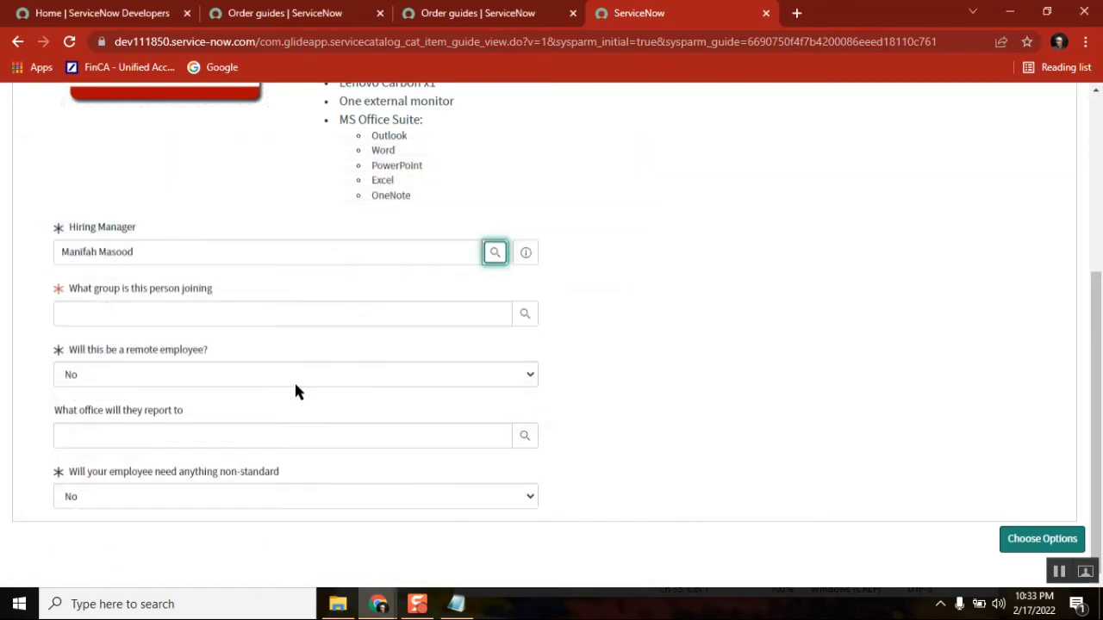
click(524, 315)
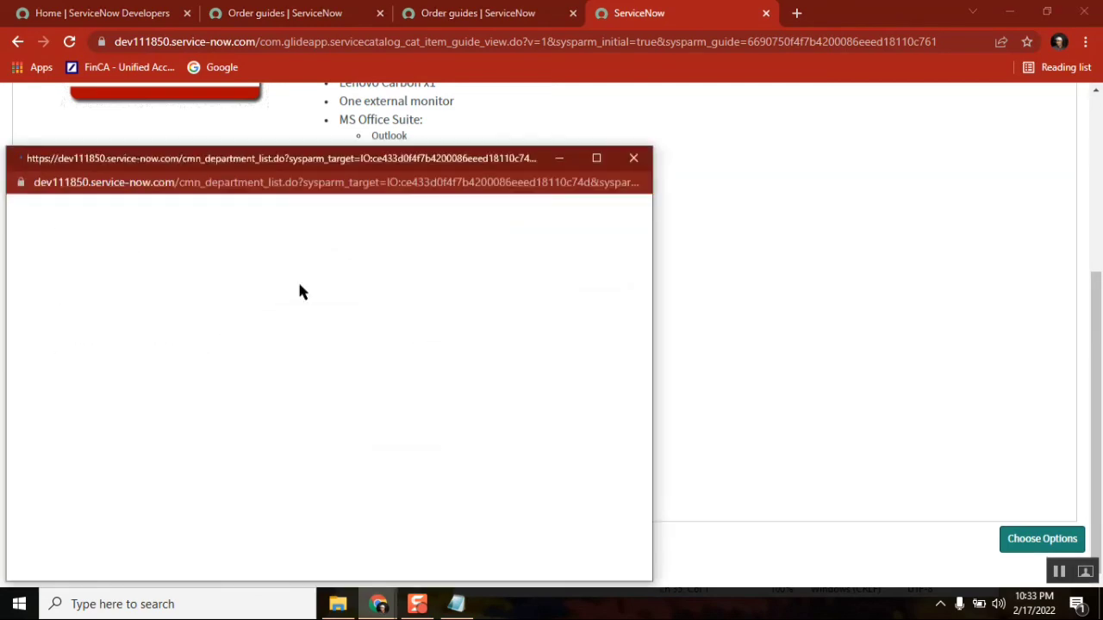
click(86, 398)
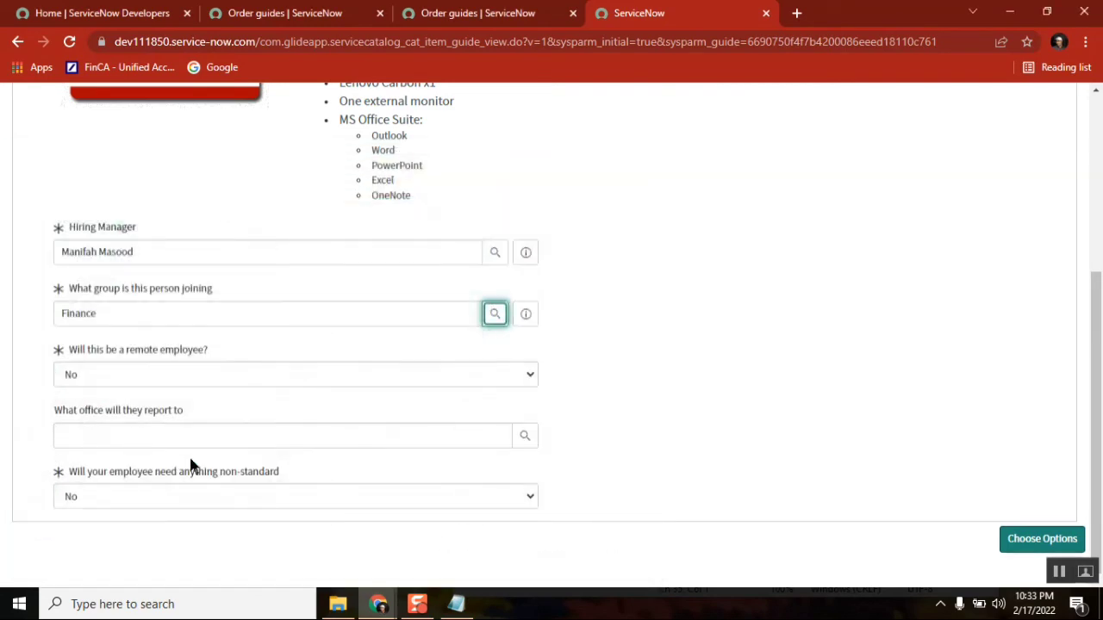
Set the non-standard needs question to Yes and the Mobile Device Type to iPhone
click(177, 498)
click(155, 517)
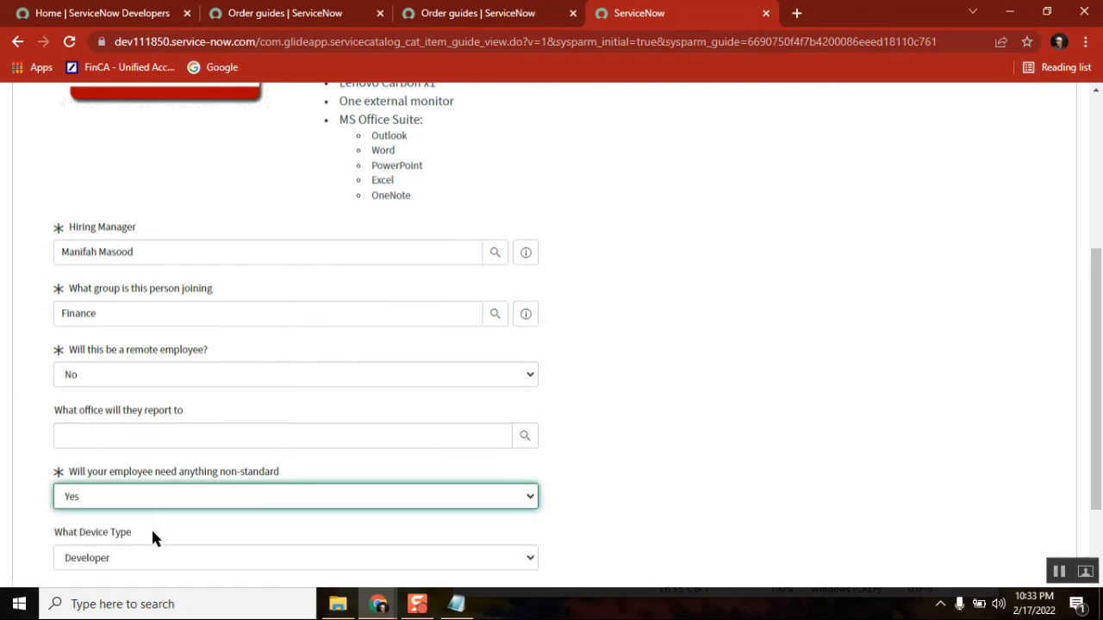
drag(1094, 324, 1093, 479)
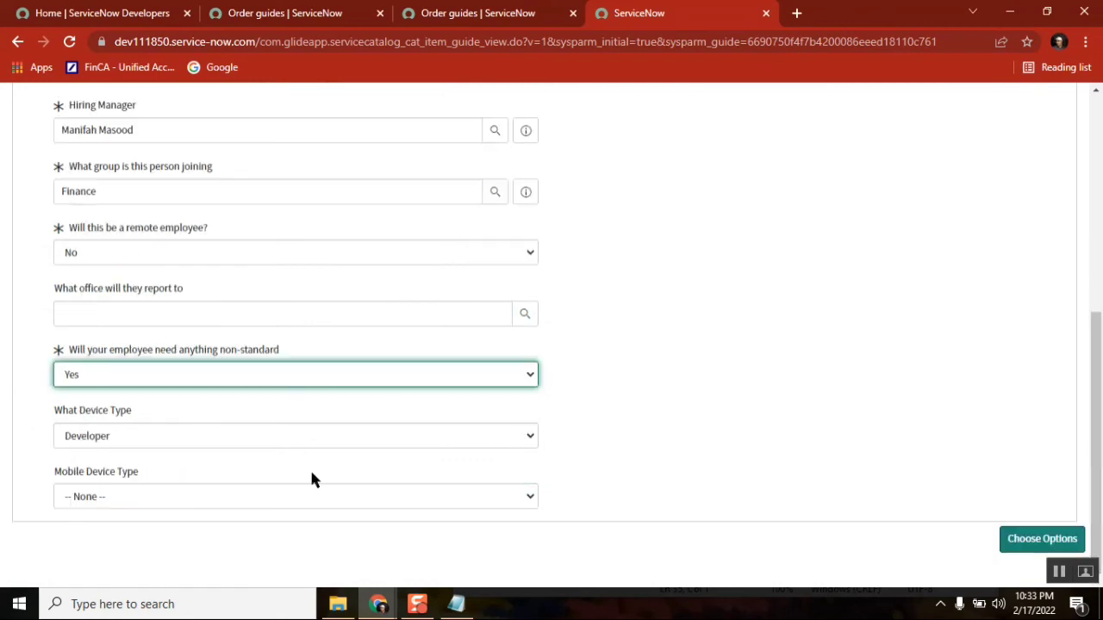
click(222, 505)
click(131, 533)
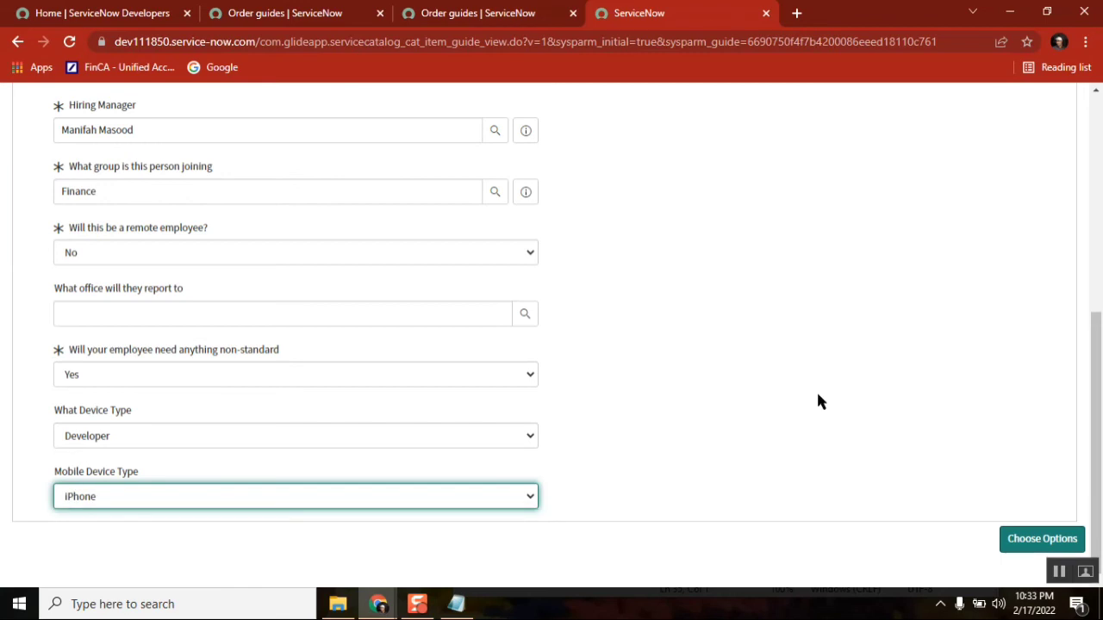
Review the Hiring Manager entry, proceed to Choose Options and open the iPhone 6s item
scroll(289, 300, up, 3)
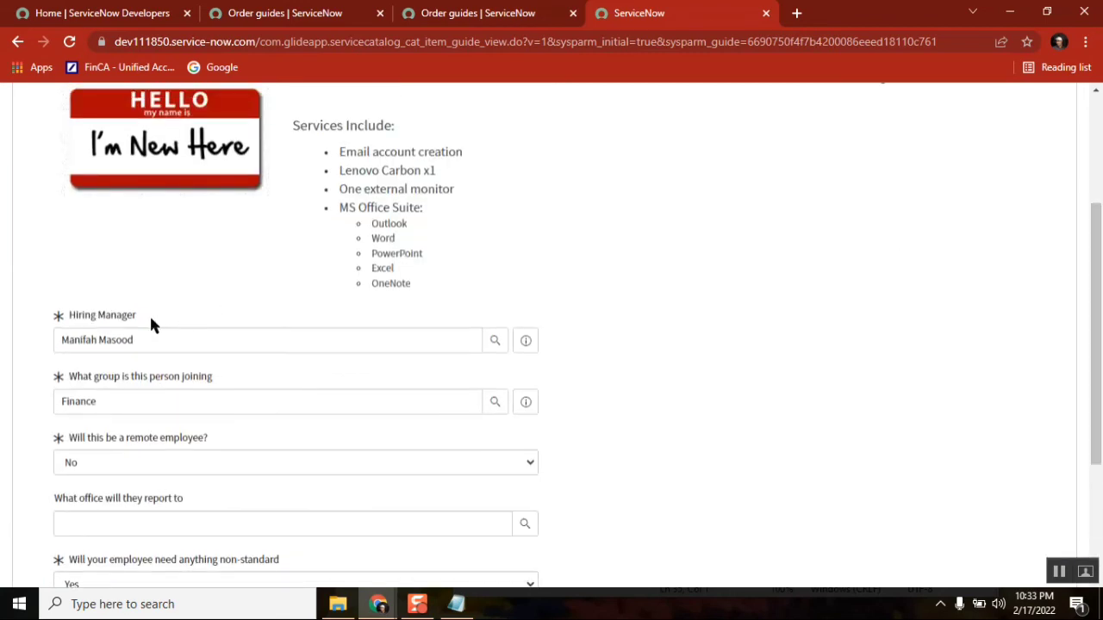
drag(151, 319, 67, 316)
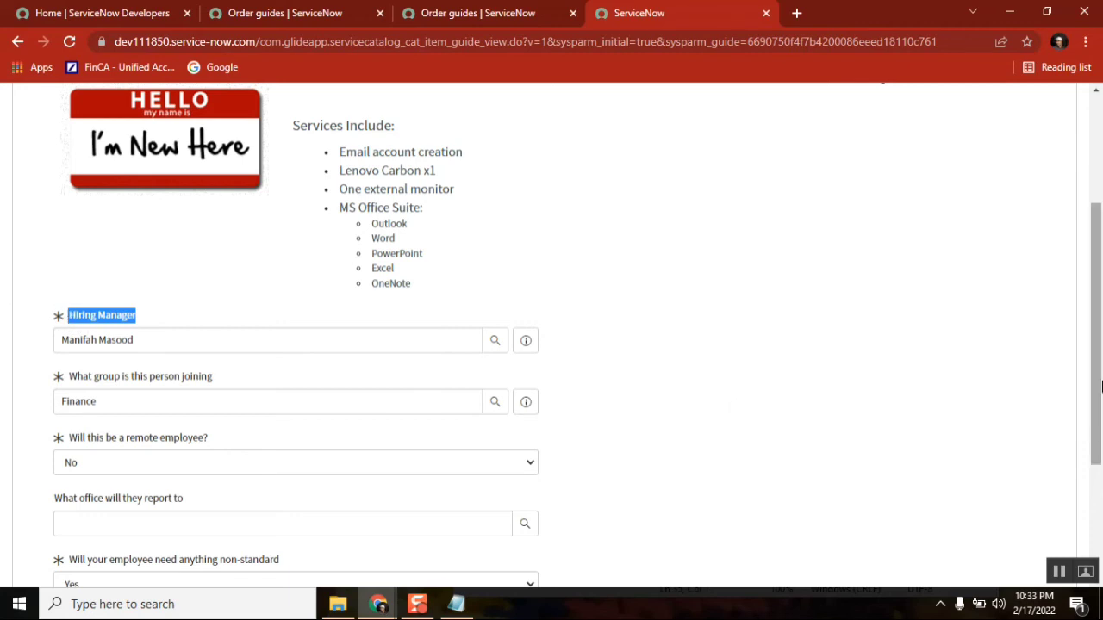
drag(1098, 337, 1098, 417)
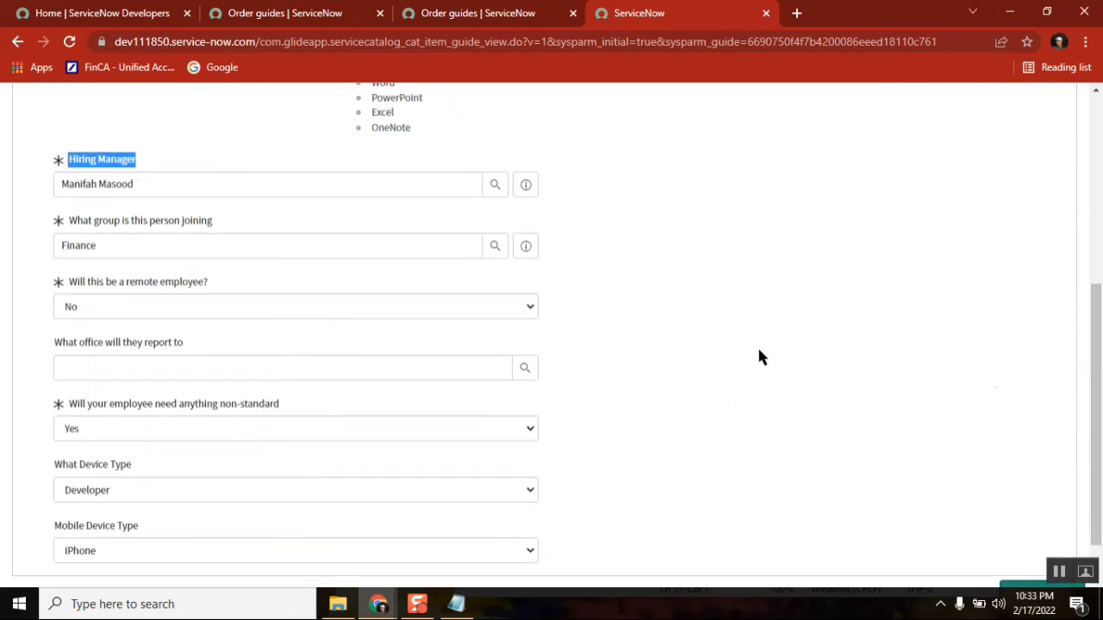
scroll(1093, 342, down, 1)
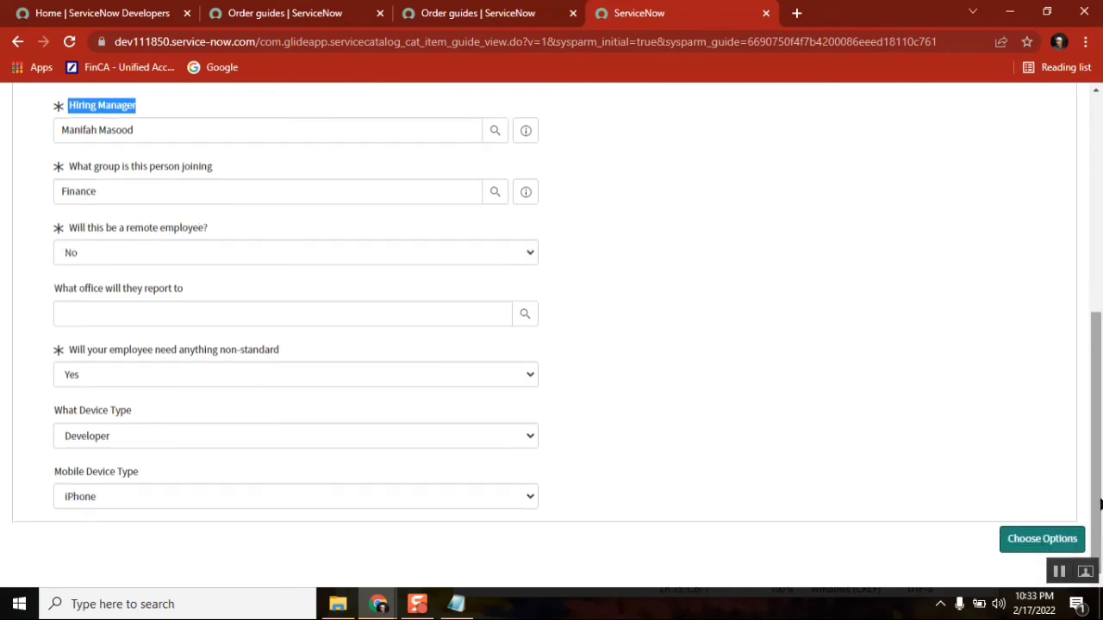
click(1033, 536)
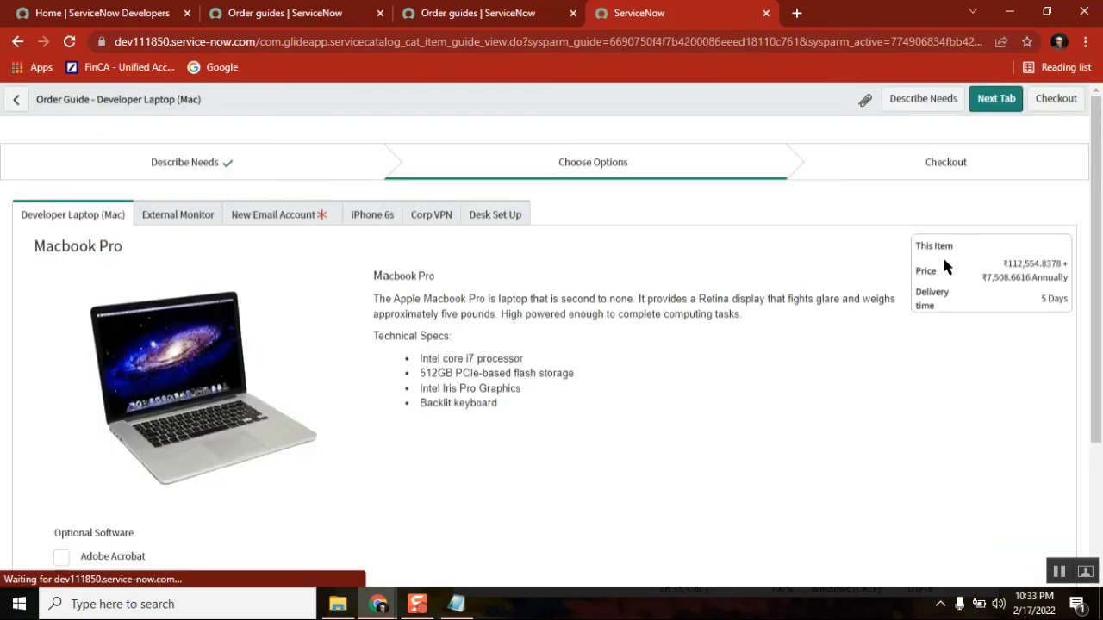
click(368, 217)
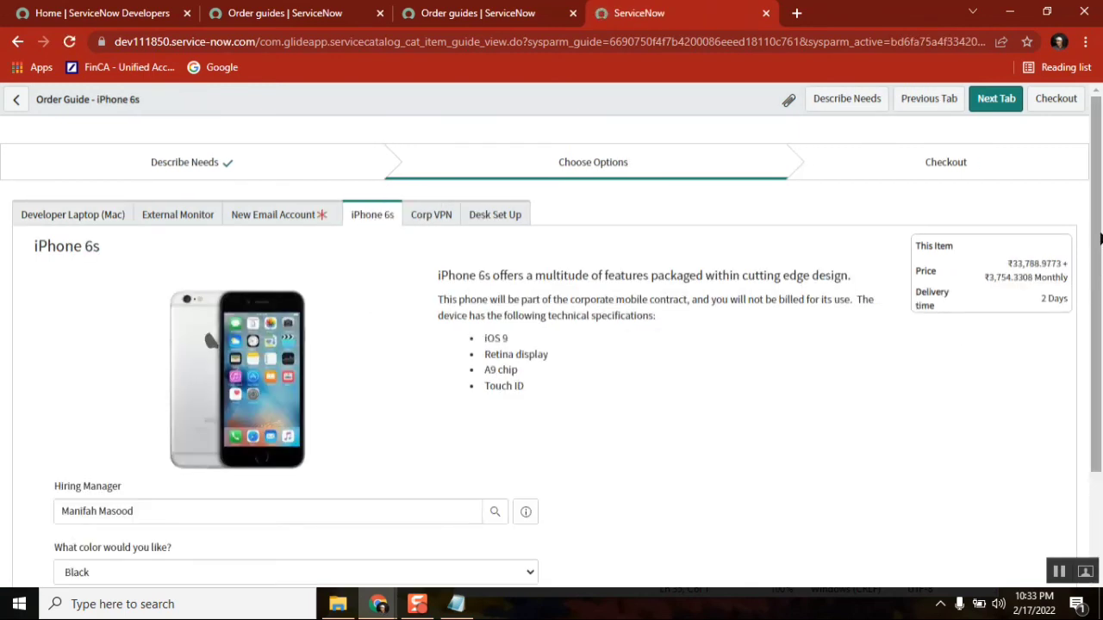
Check the Hiring Manager field on the iPhone 6s item against the name chosen in Describe Needs
scroll(613, 425, down, 2)
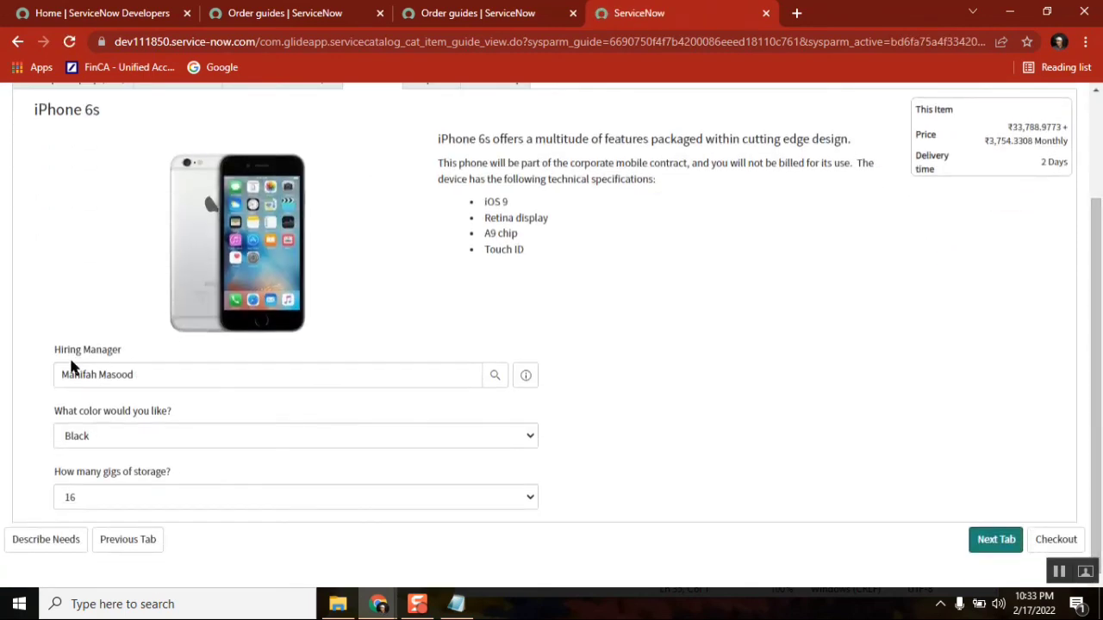
click(153, 379)
drag(153, 379, 50, 375)
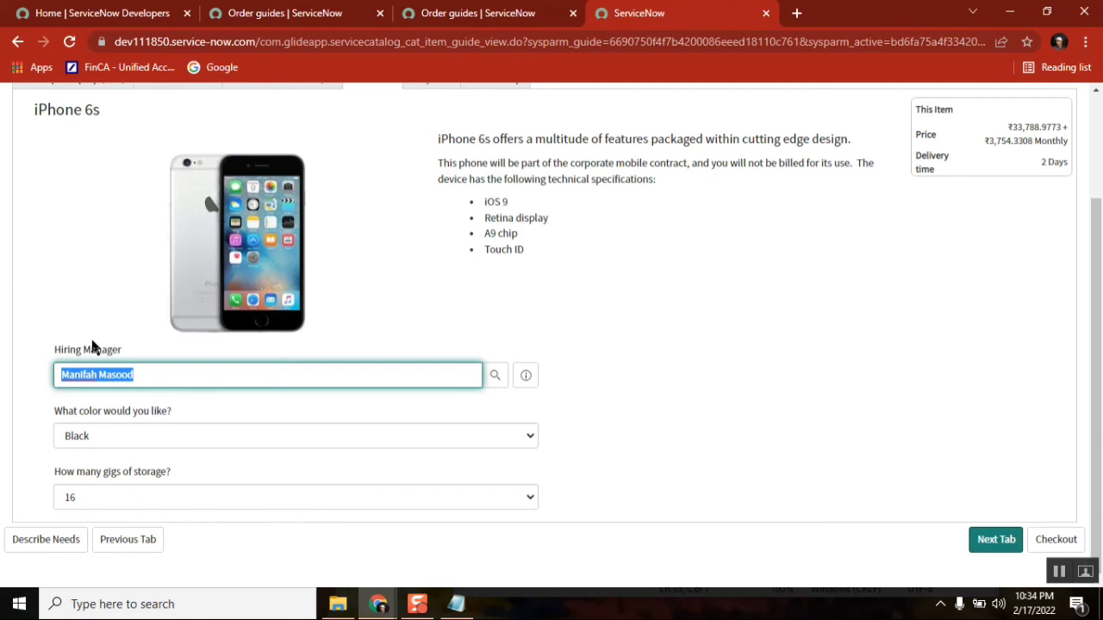
drag(1096, 381, 356, 362)
drag(121, 350, 57, 354)
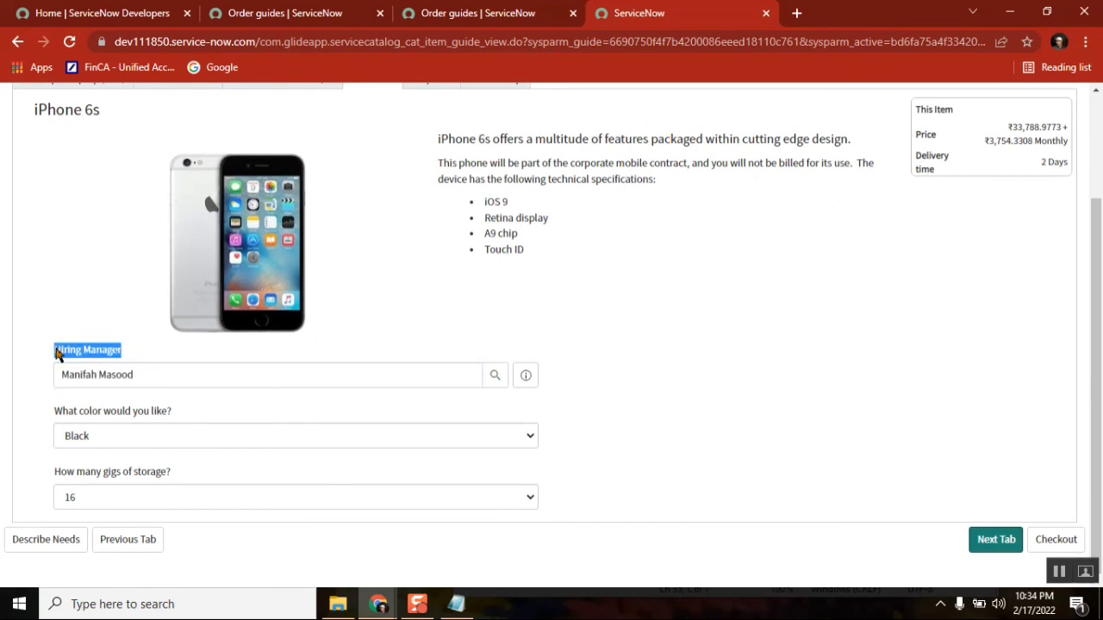
drag(1088, 315, 1087, 246)
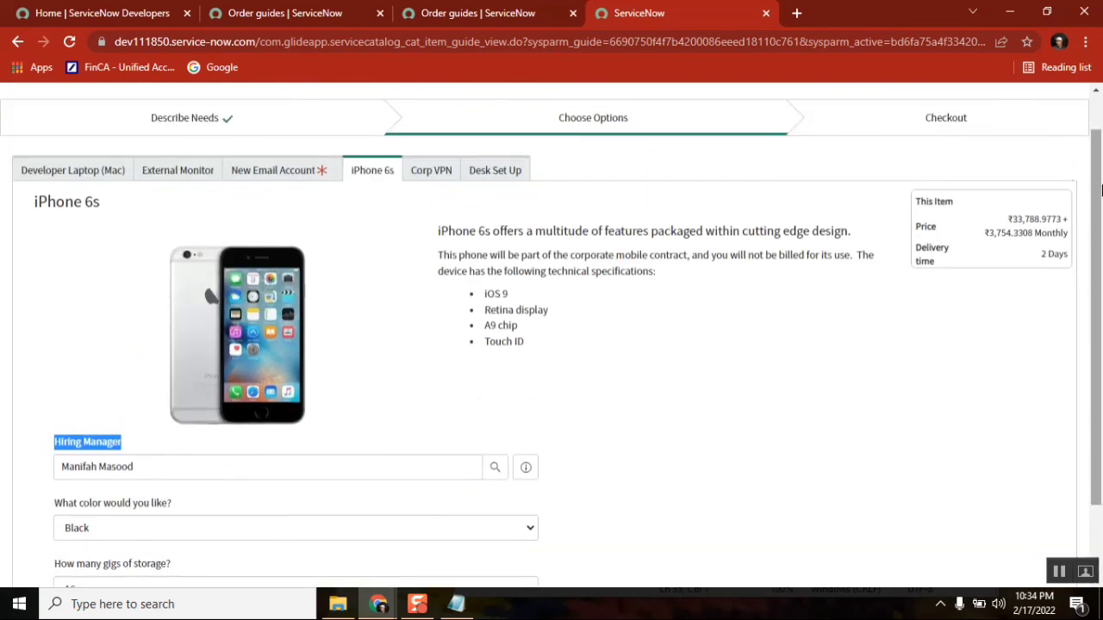
Look through the Desk Set Up and External Monitor items and return to the iPhone 6s item
click(504, 174)
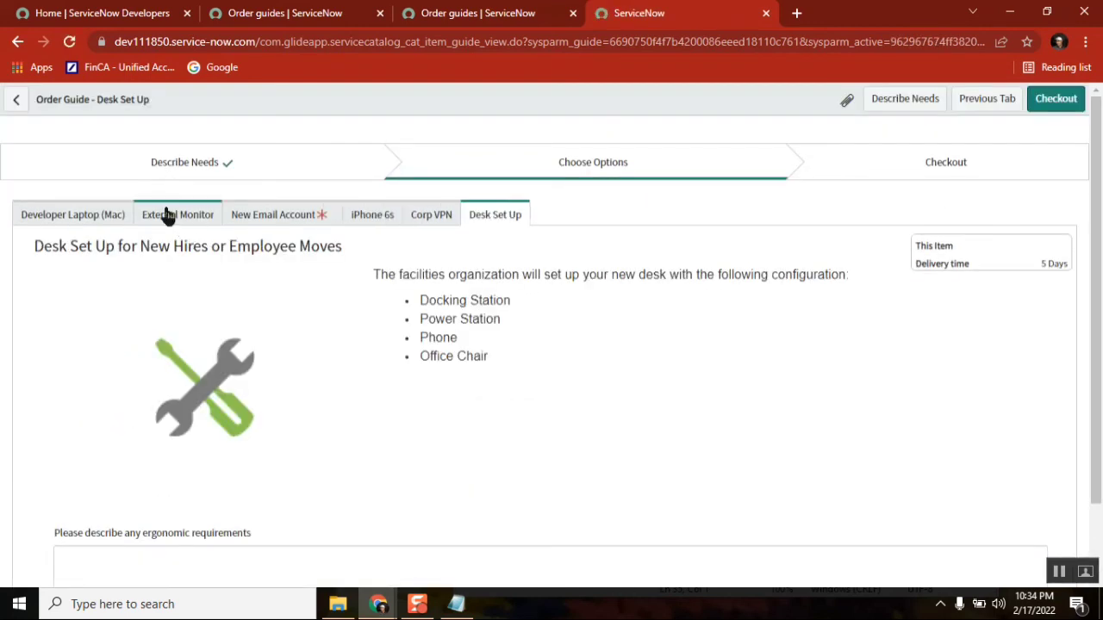
click(168, 216)
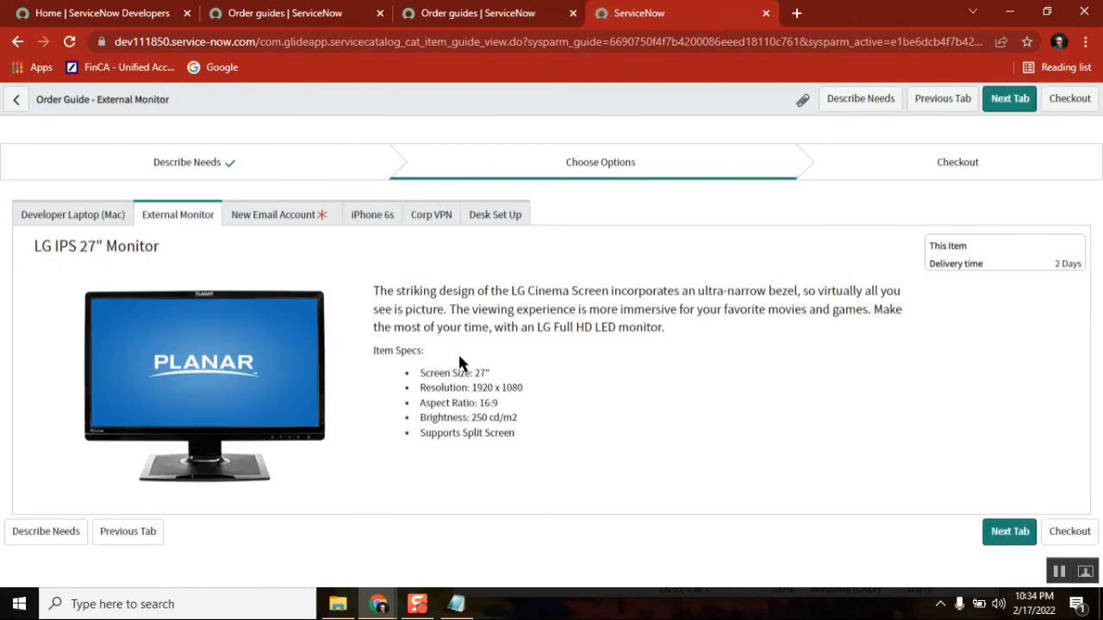
click(372, 216)
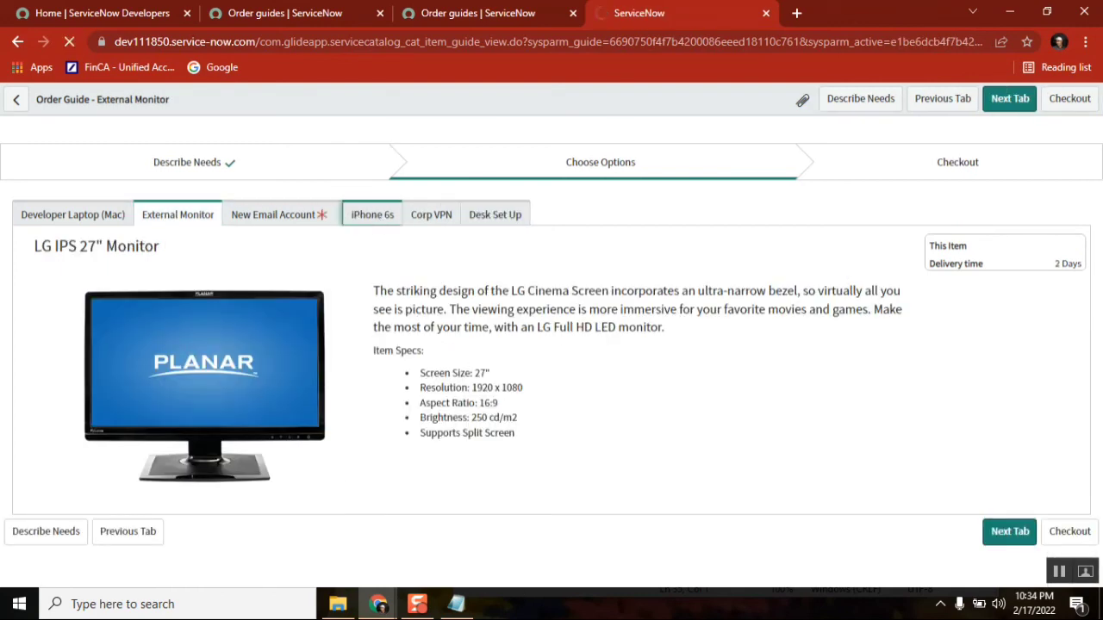
Switch to the Class38_OrderGuide notes in Notepad, highlight the hiring_manager variable name, and return to the iPhone 6s order page
click(456, 604)
click(542, 492)
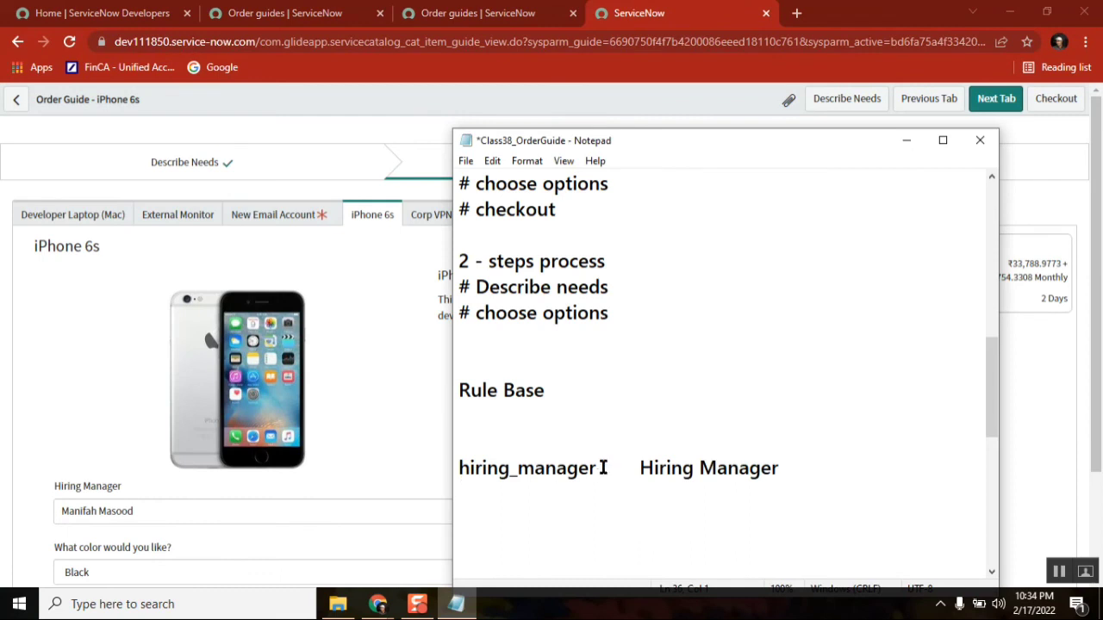
drag(598, 468, 456, 470)
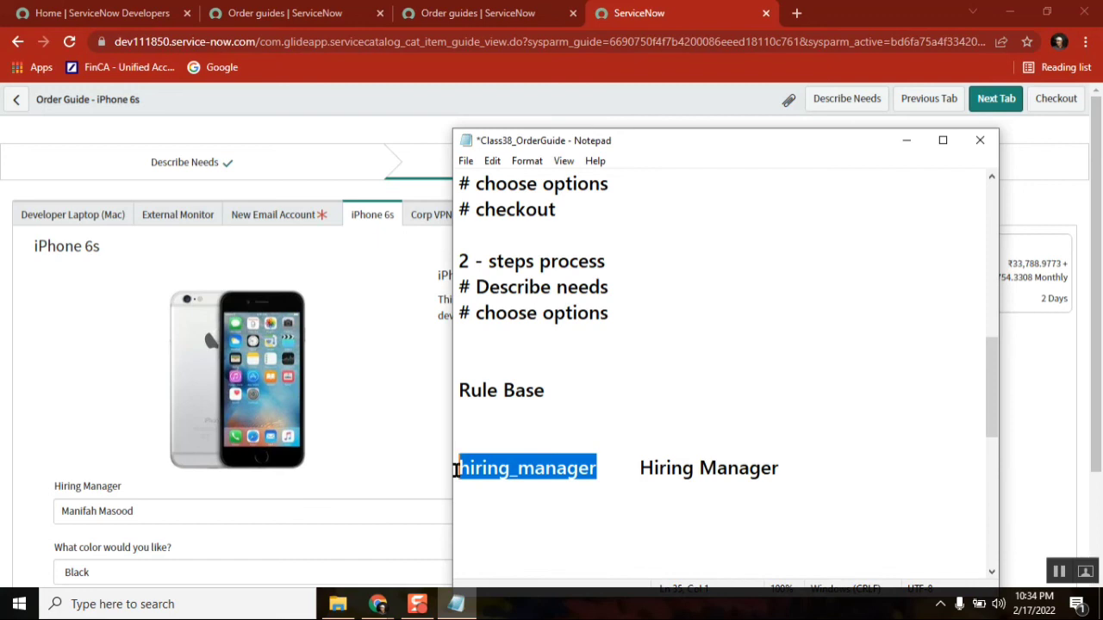
click(456, 604)
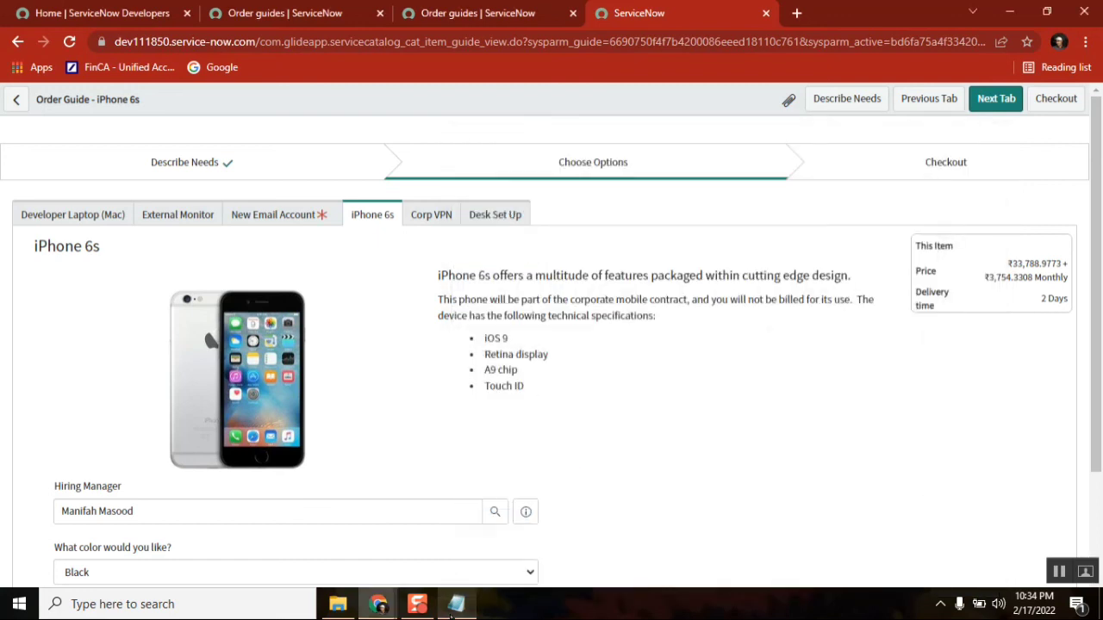